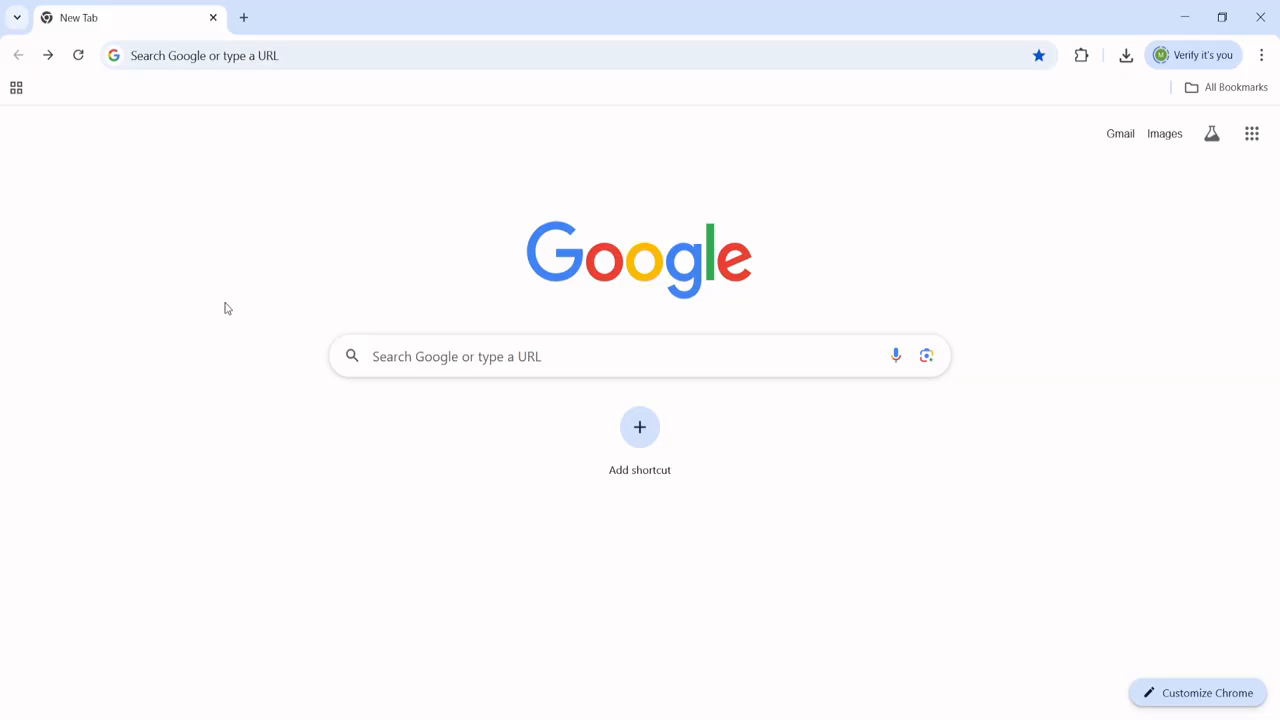
Search Google for openshot, open the official OpenShot website and go to its download page.
left_click(438, 352)
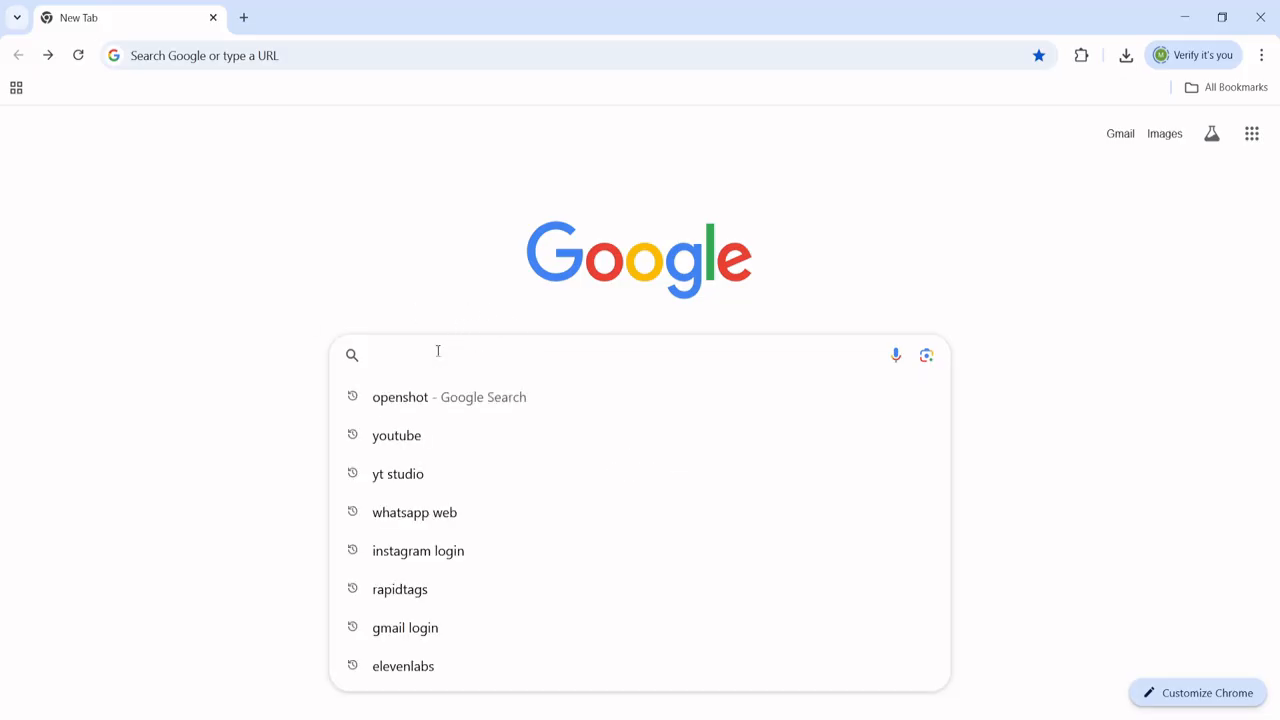
left_click(409, 404)
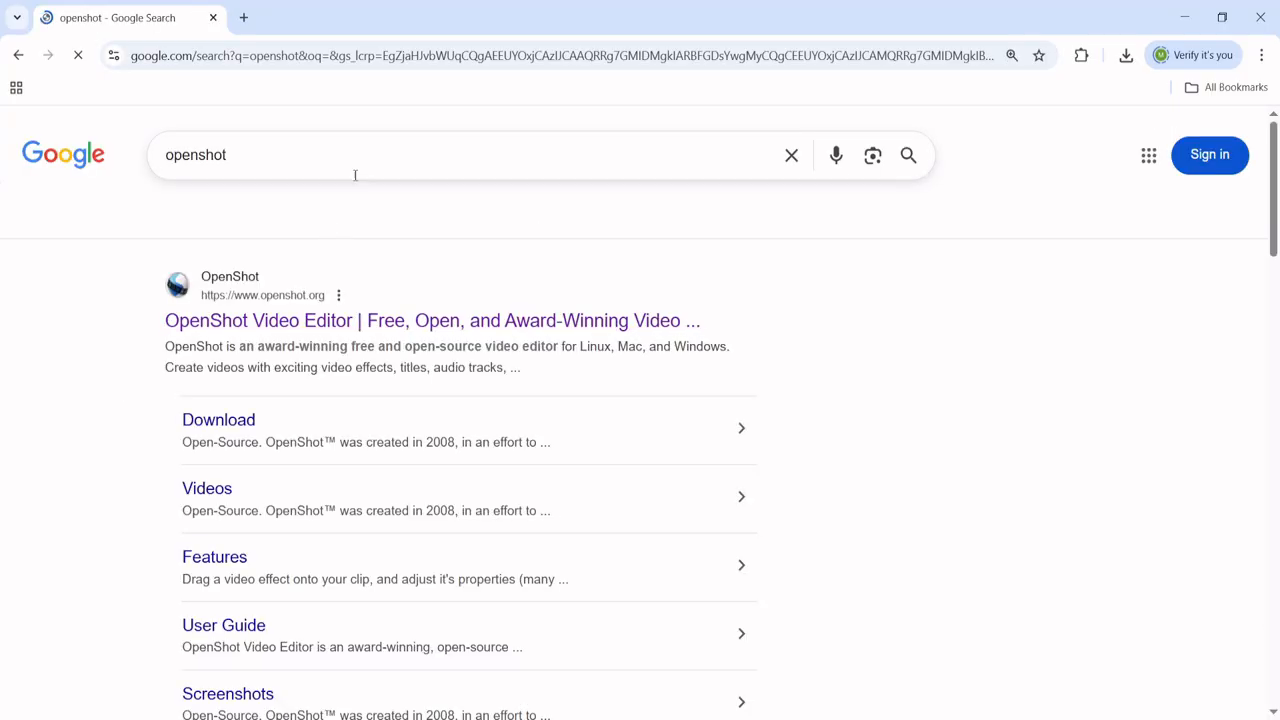
left_click(258, 321)
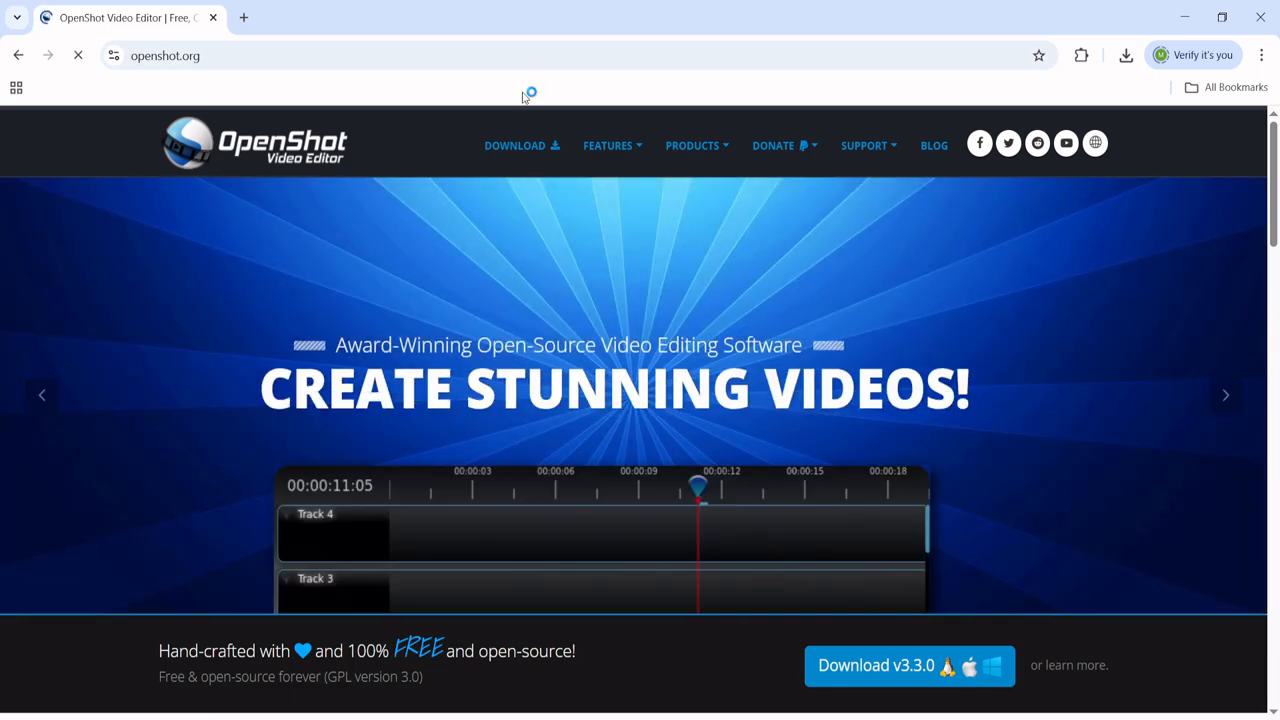
left_click(521, 147)
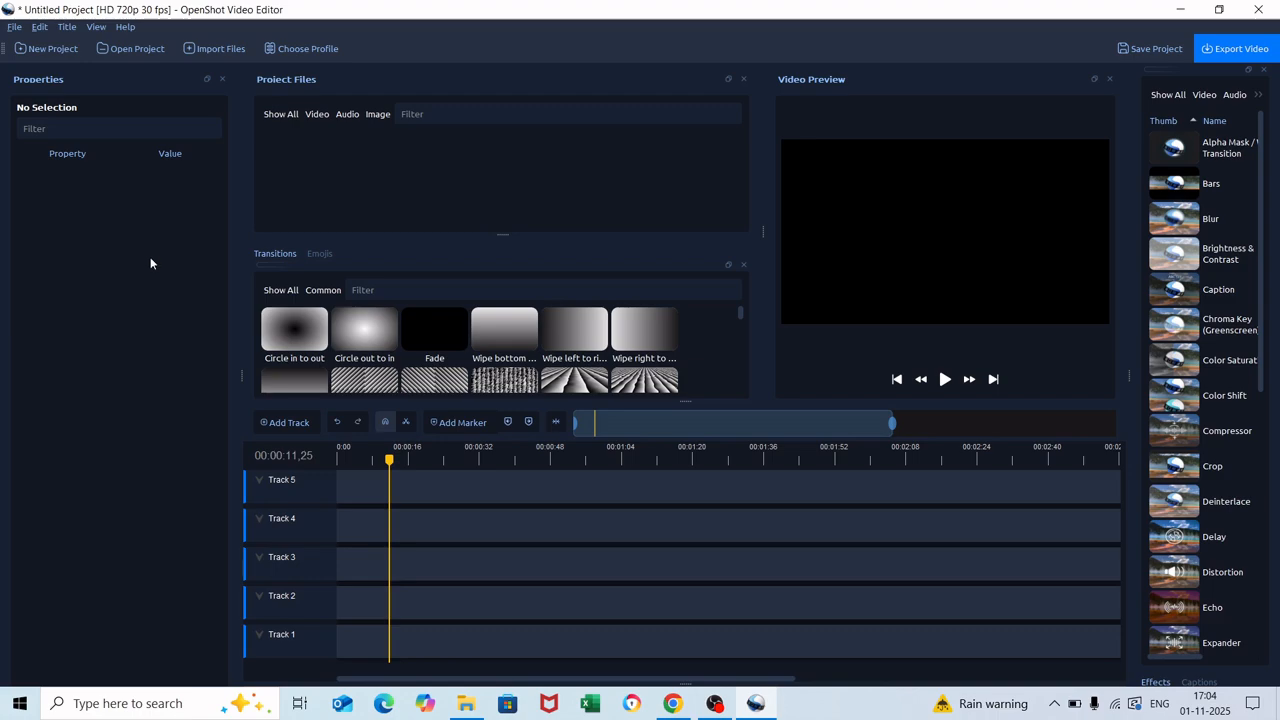
left_click(14, 28)
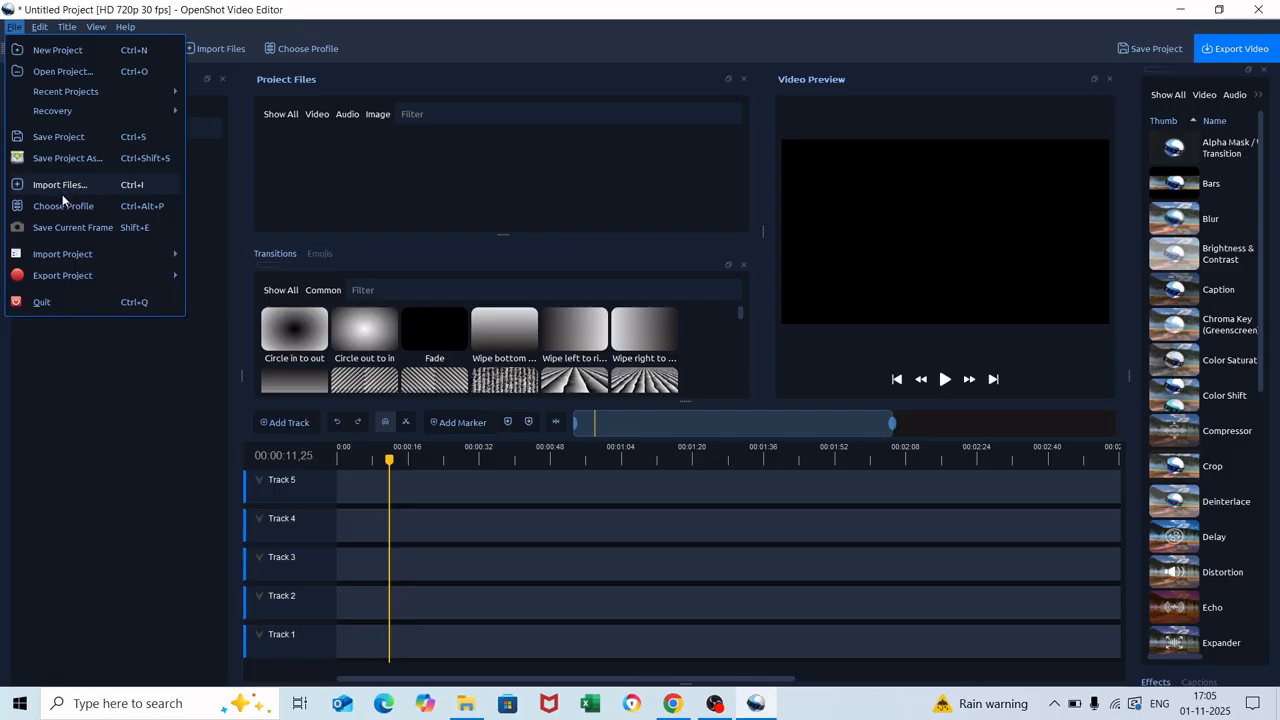
mouse_move(59, 274)
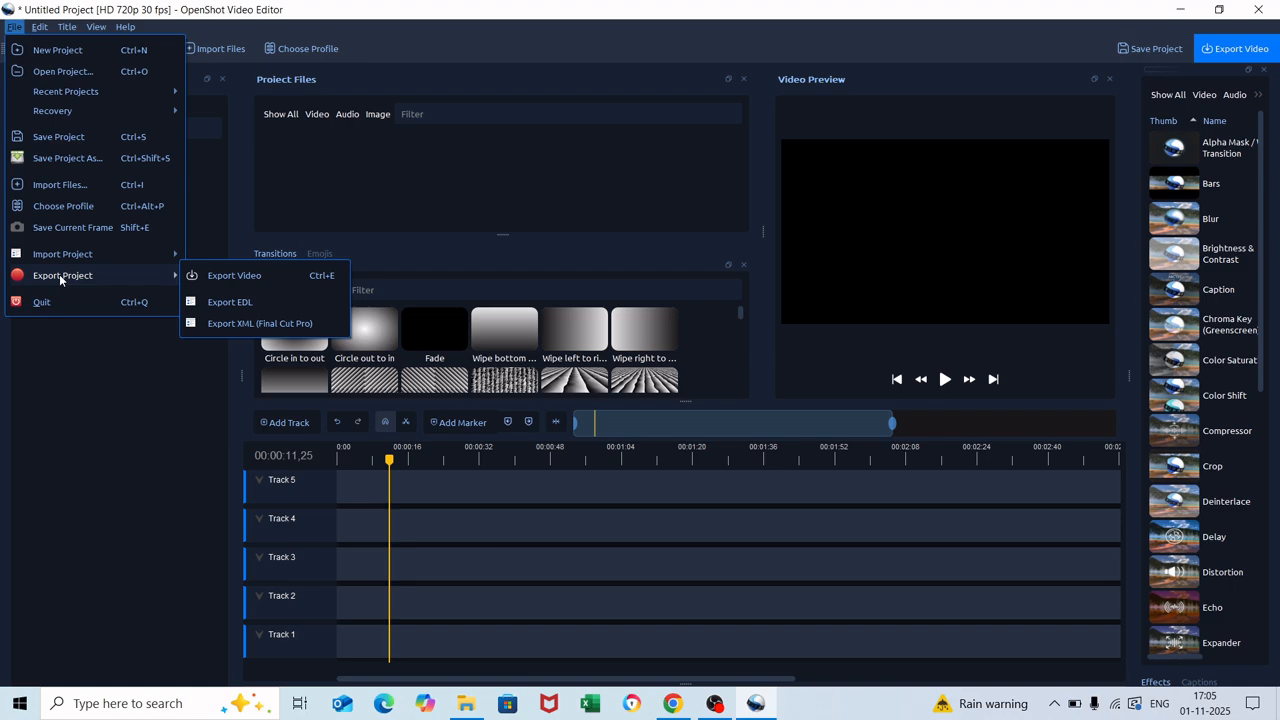
left_click(371, 195)
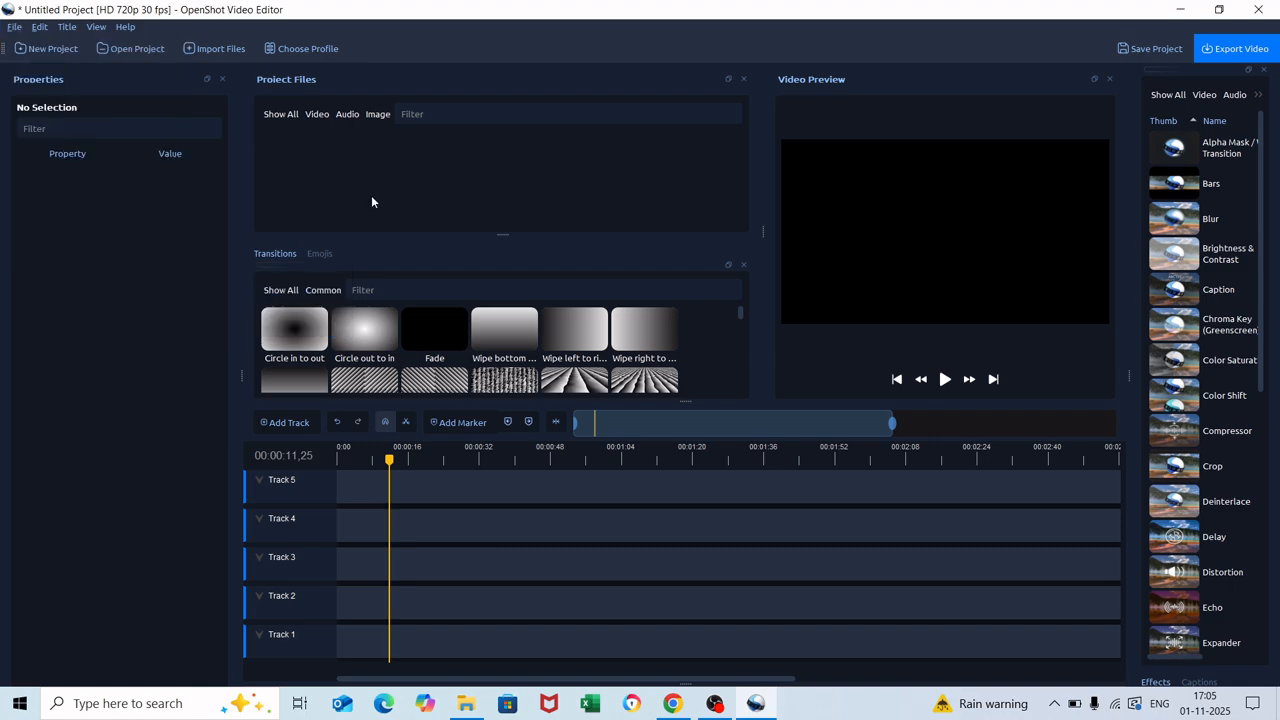
Look through the title templates, check the options of the Smoke 1 template and leave without creating a title.
left_click(67, 28)
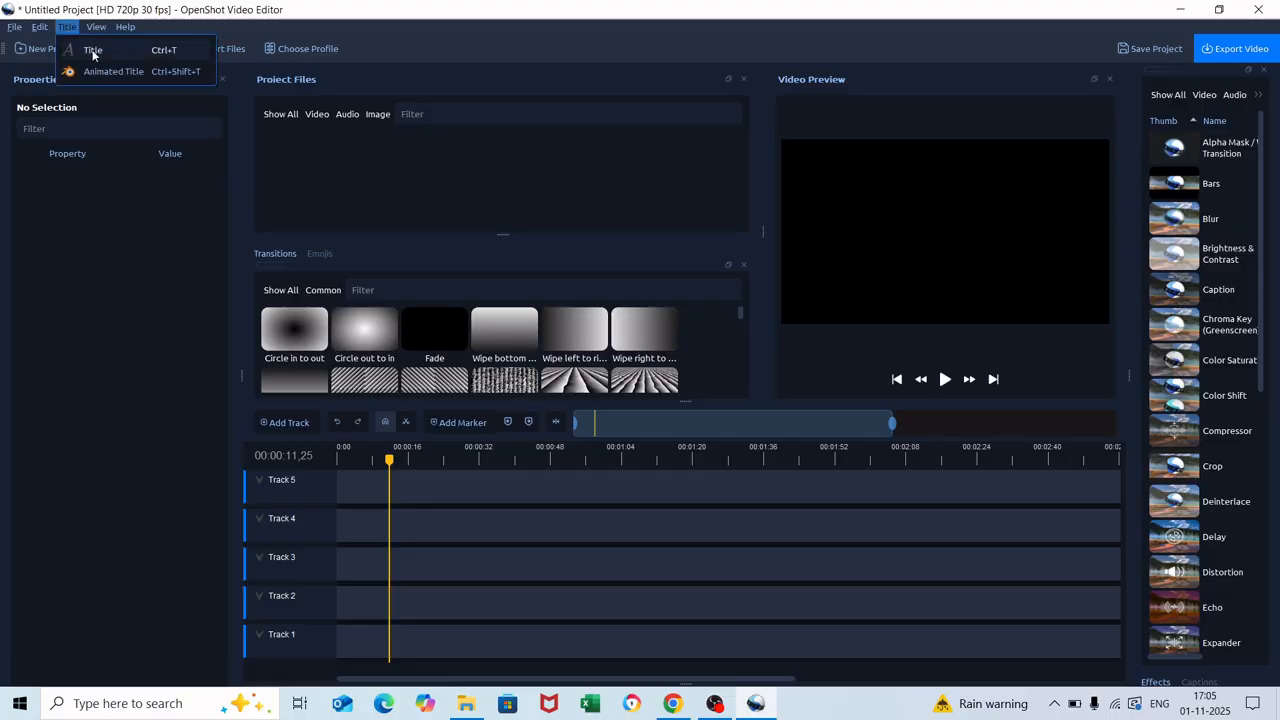
left_click(95, 49)
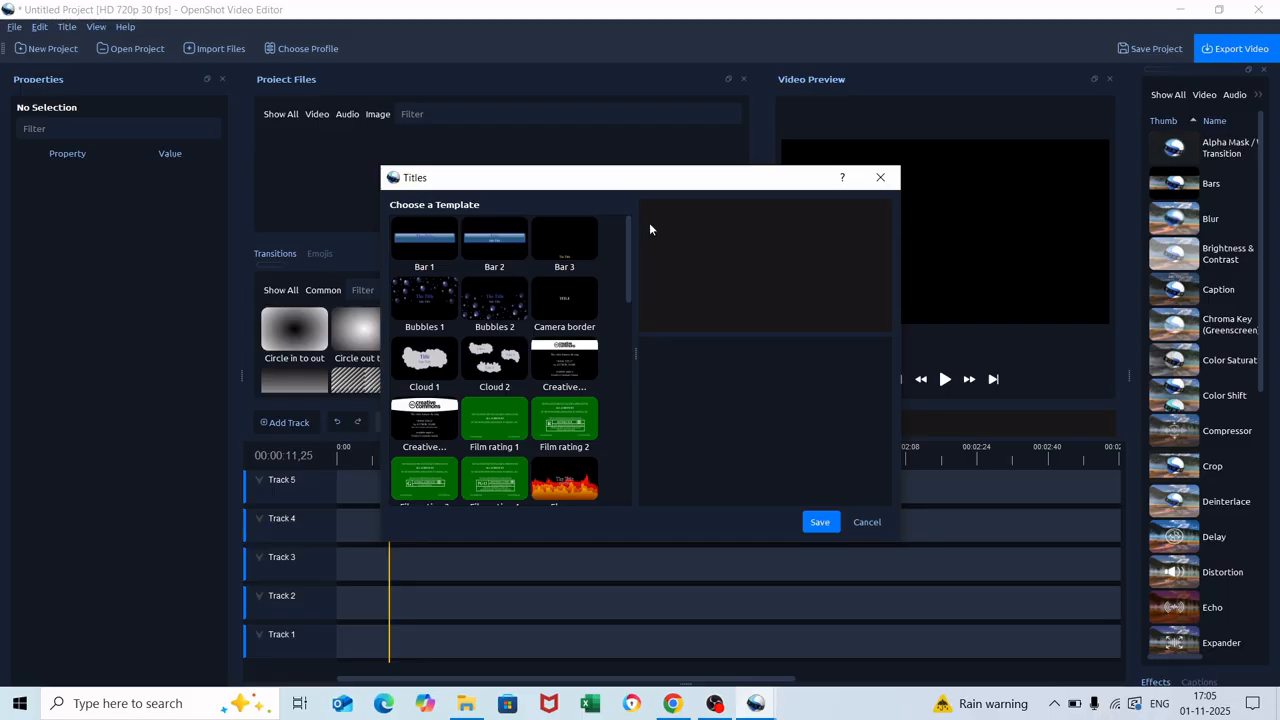
left_click_drag(628, 229, 646, 436)
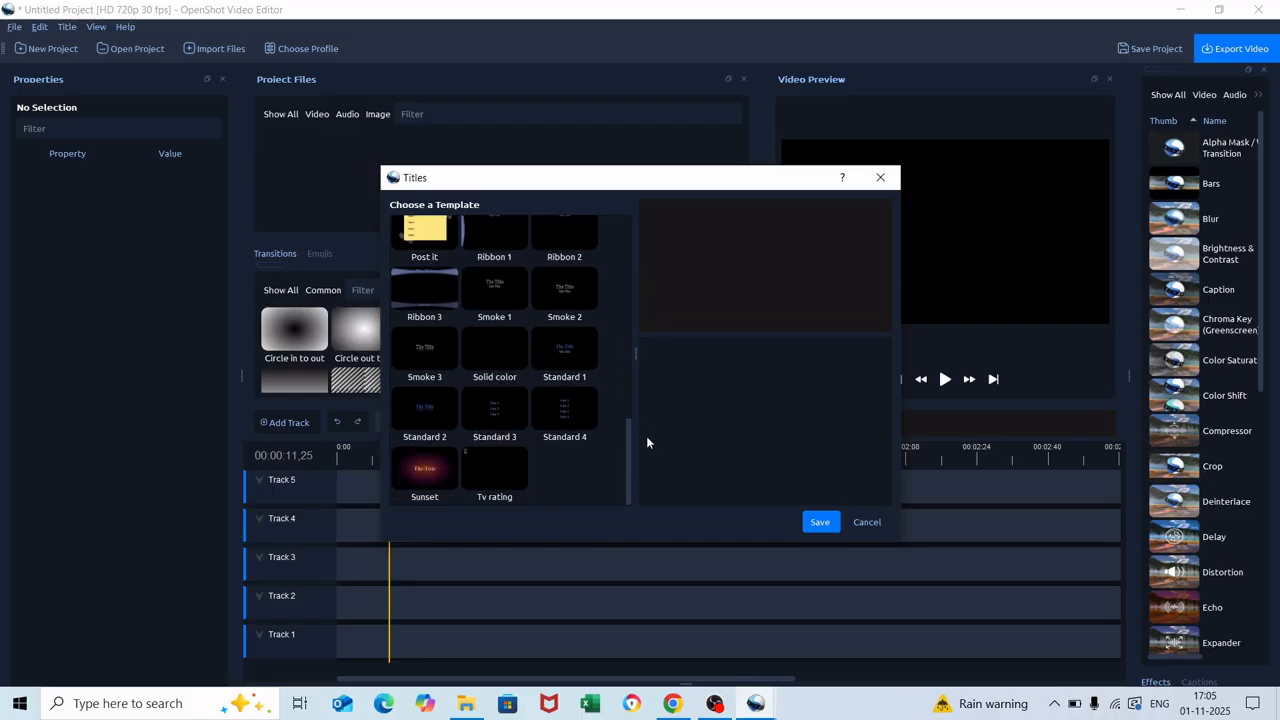
left_click(503, 295)
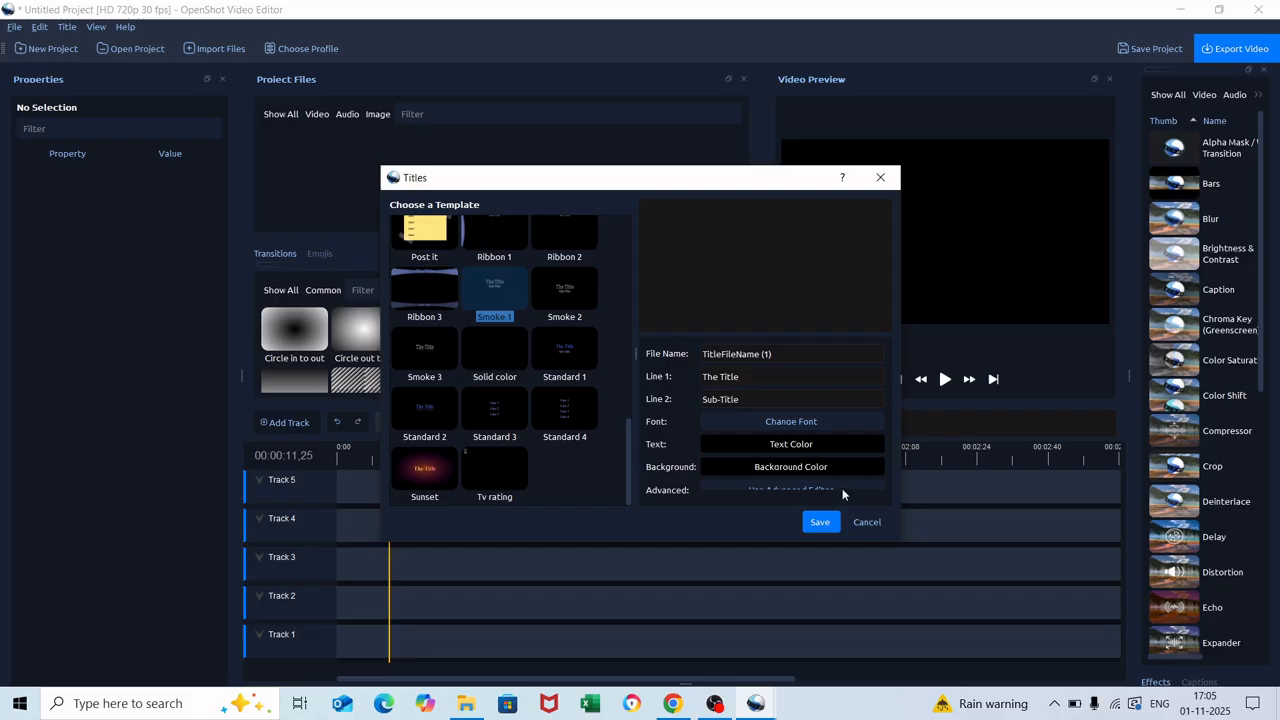
left_click(868, 523)
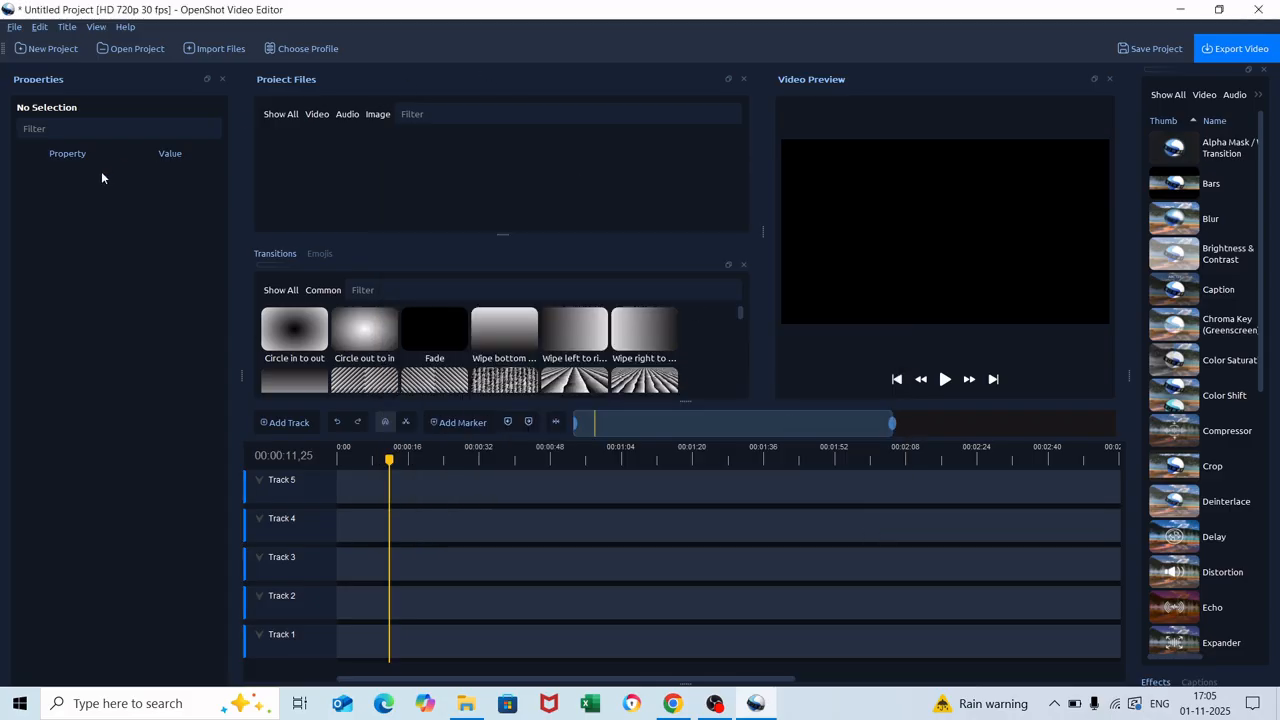
left_click(98, 27)
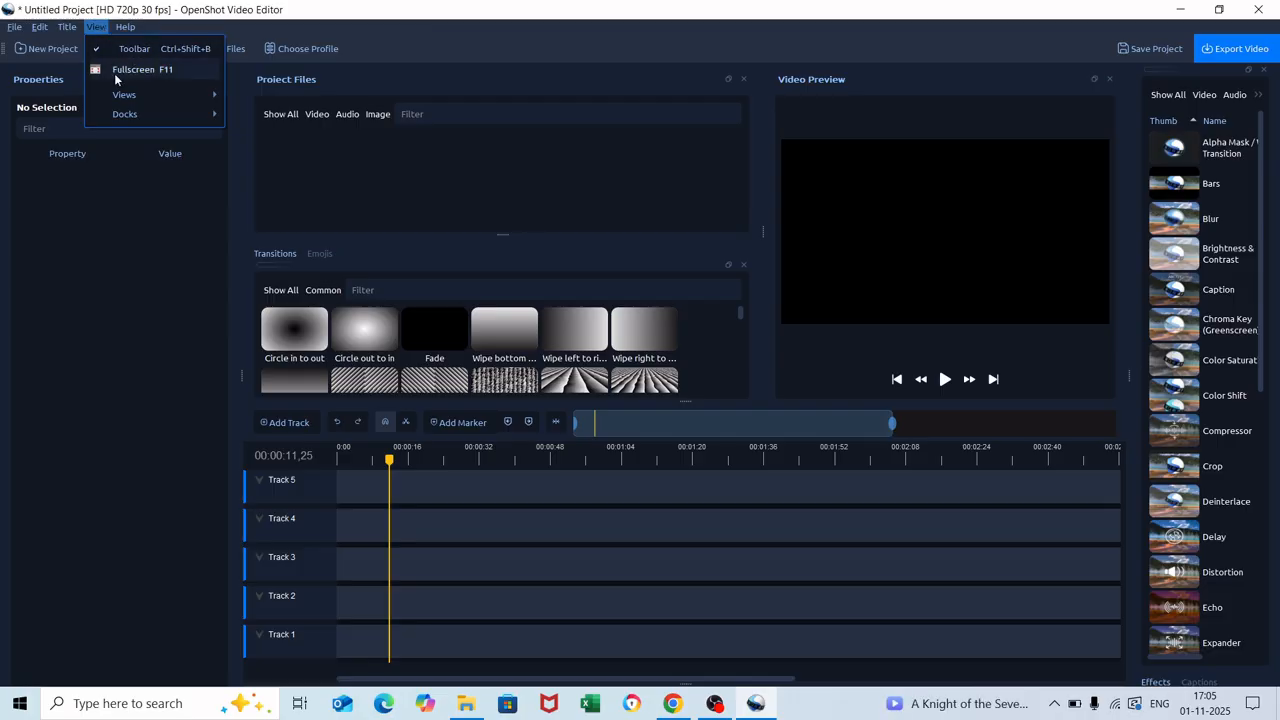
mouse_move(131, 96)
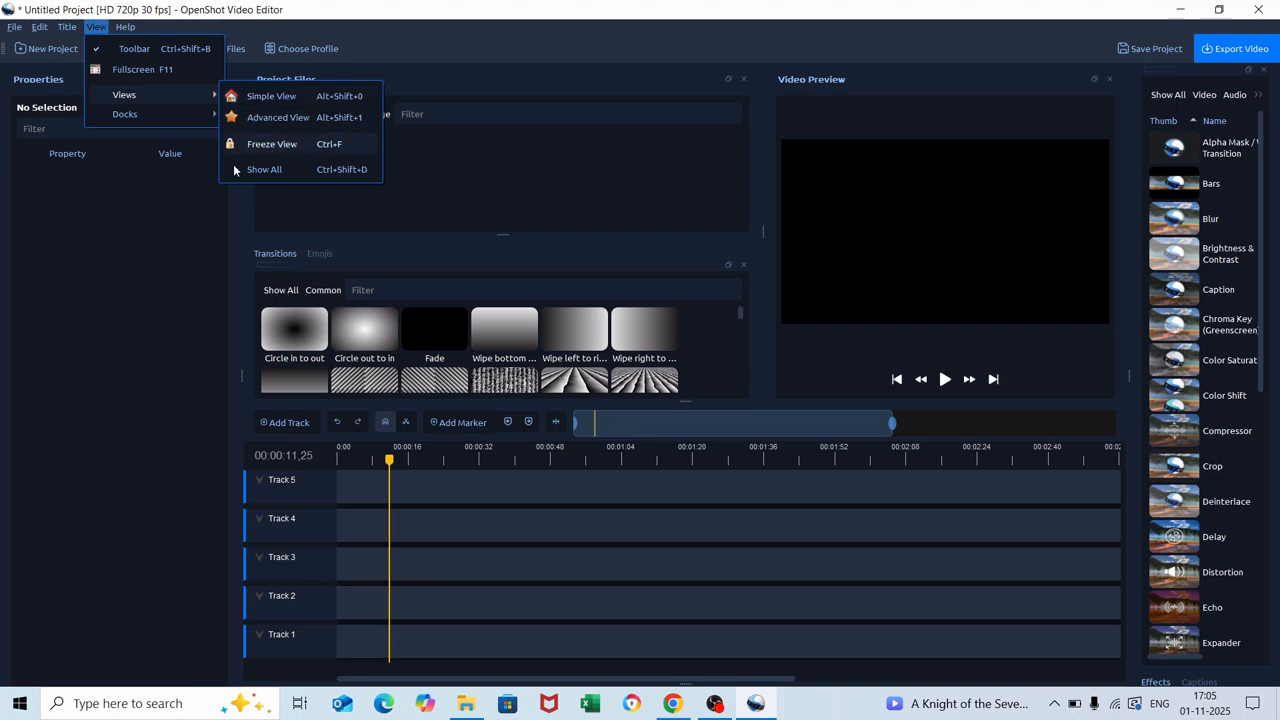
left_click(204, 202)
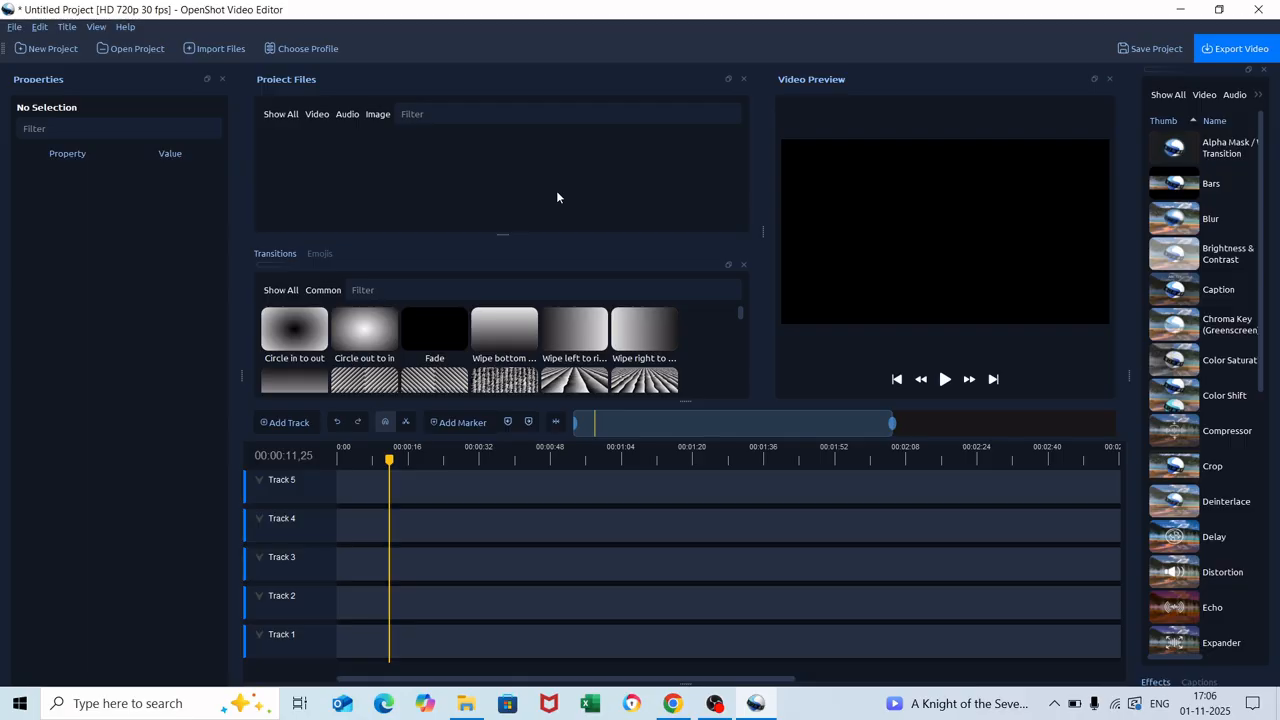
Import the Video clip and the Capture-1 image from the Software folder into the project files.
left_click(466, 703)
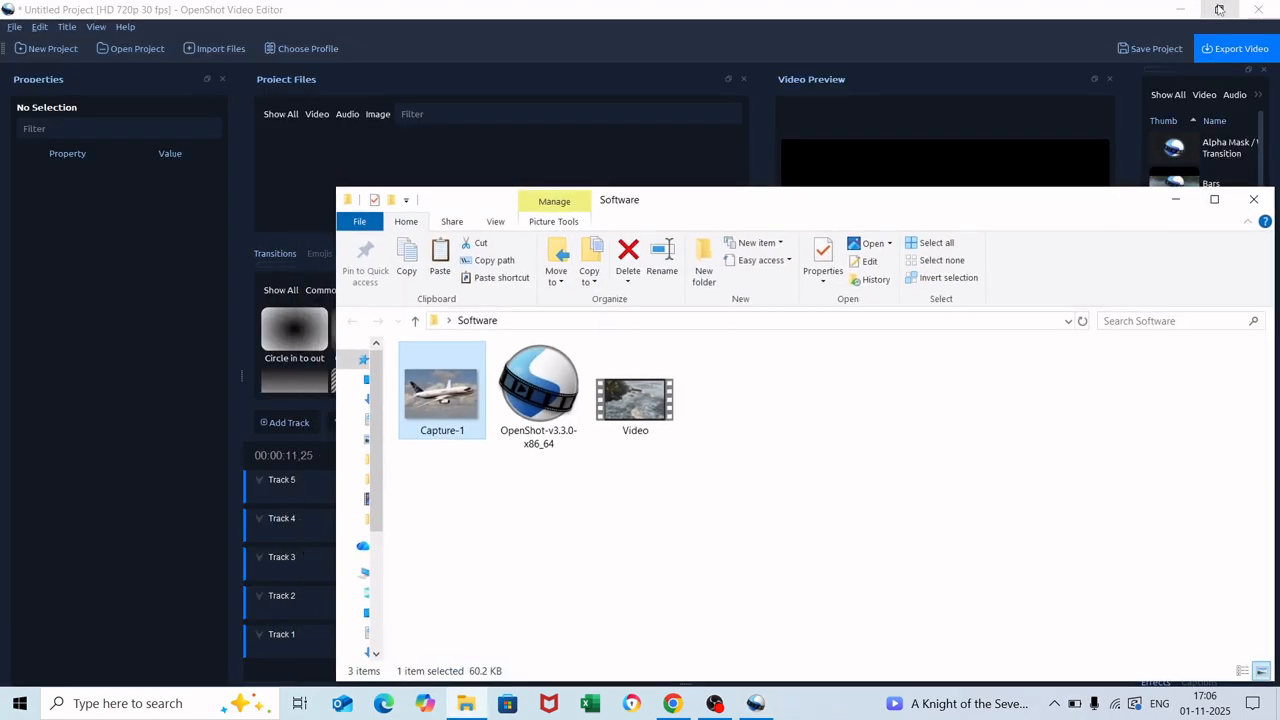
left_click(1218, 9)
left_click(636, 403)
left_click_drag(636, 403, 308, 205)
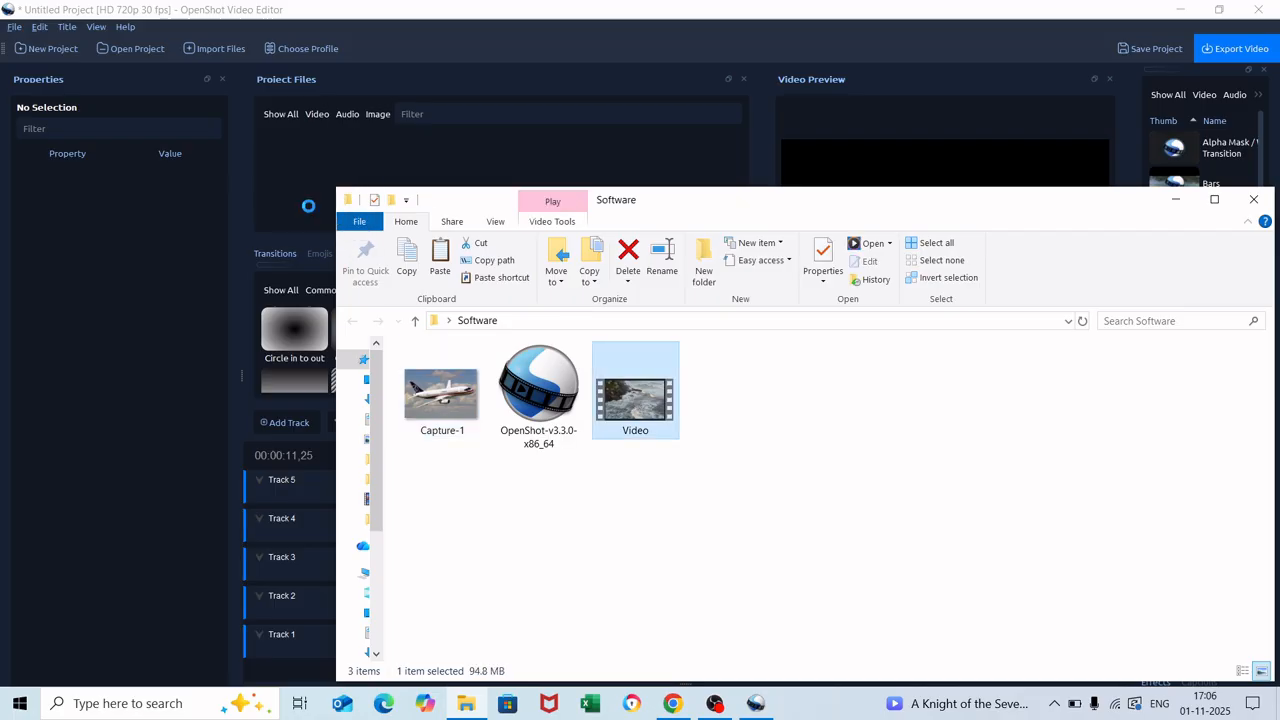
left_click(424, 378)
left_click_drag(436, 390, 430, 165)
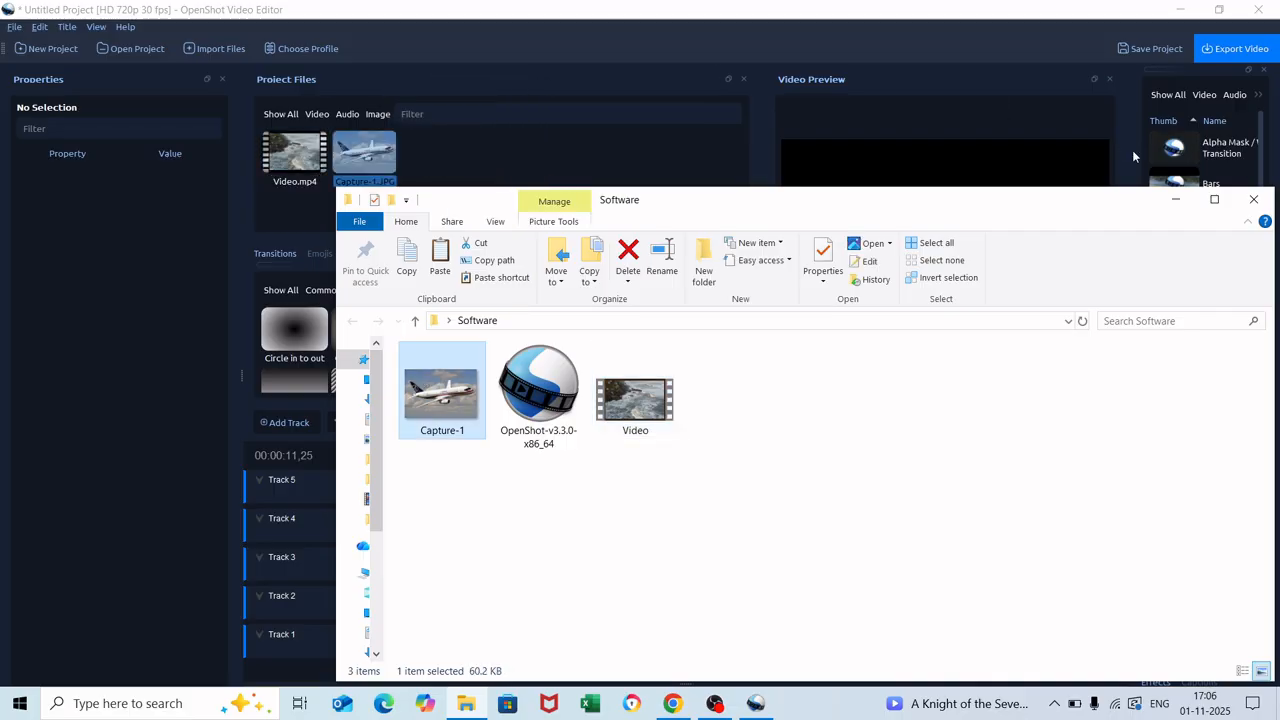
left_click(1176, 202)
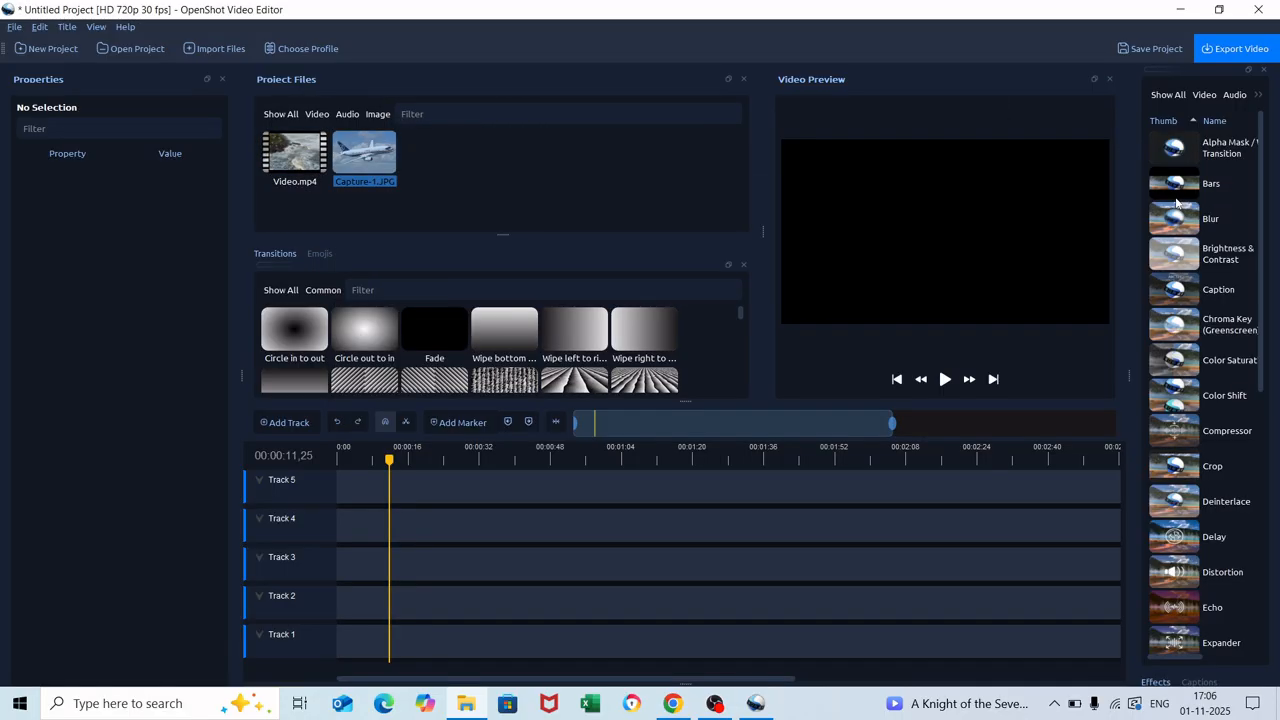
left_click(605, 158)
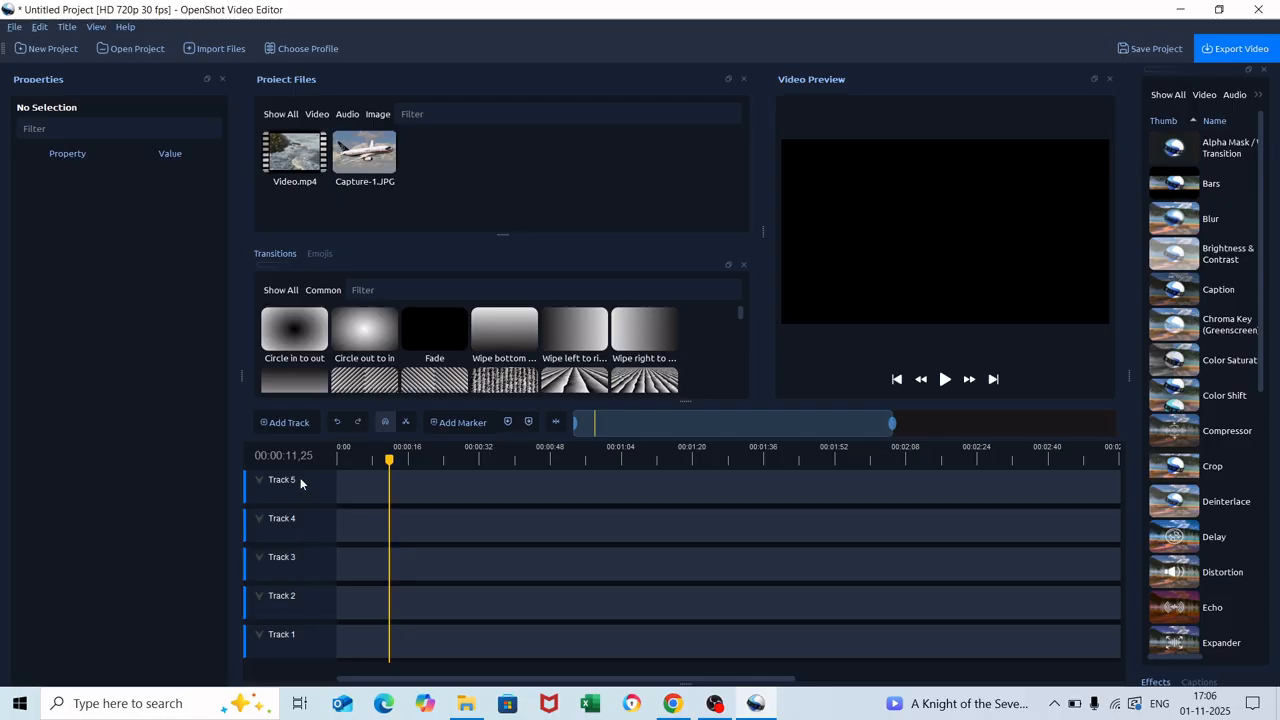
Place Video.mp4 at the start of Track 1 and play the timeline from the beginning.
left_click(289, 150)
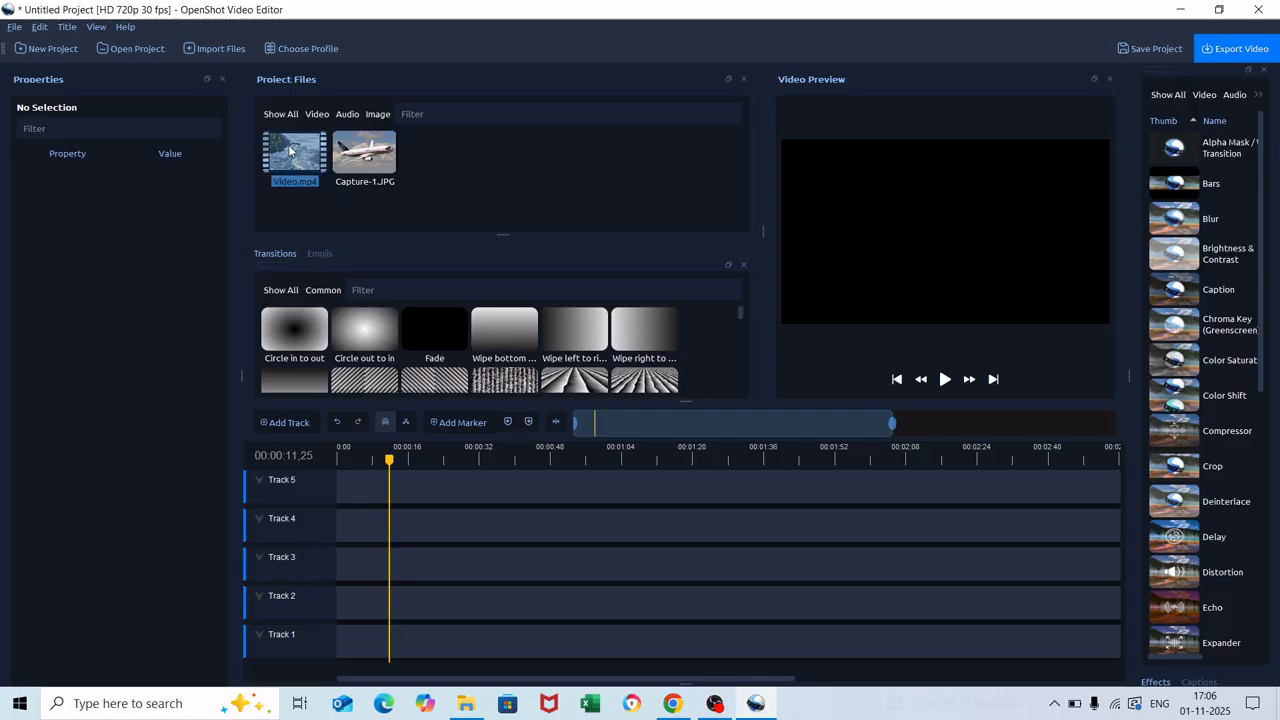
left_click_drag(289, 150, 426, 187)
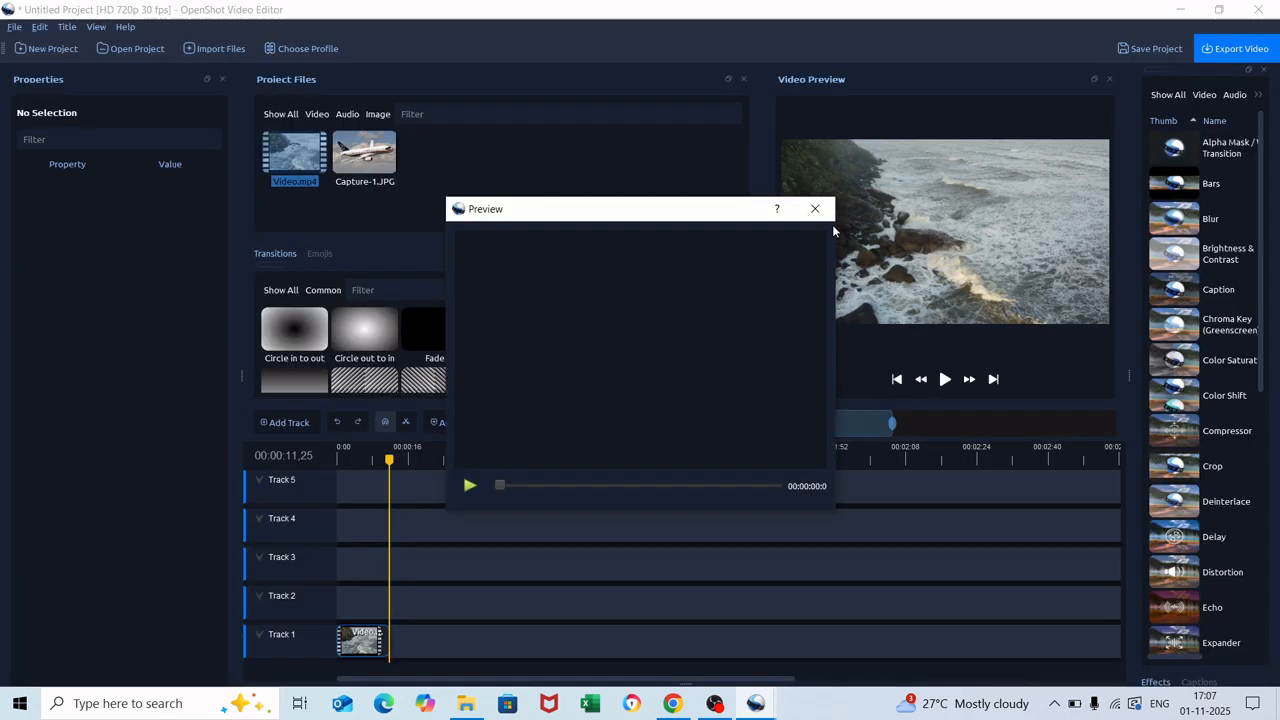
left_click(815, 208)
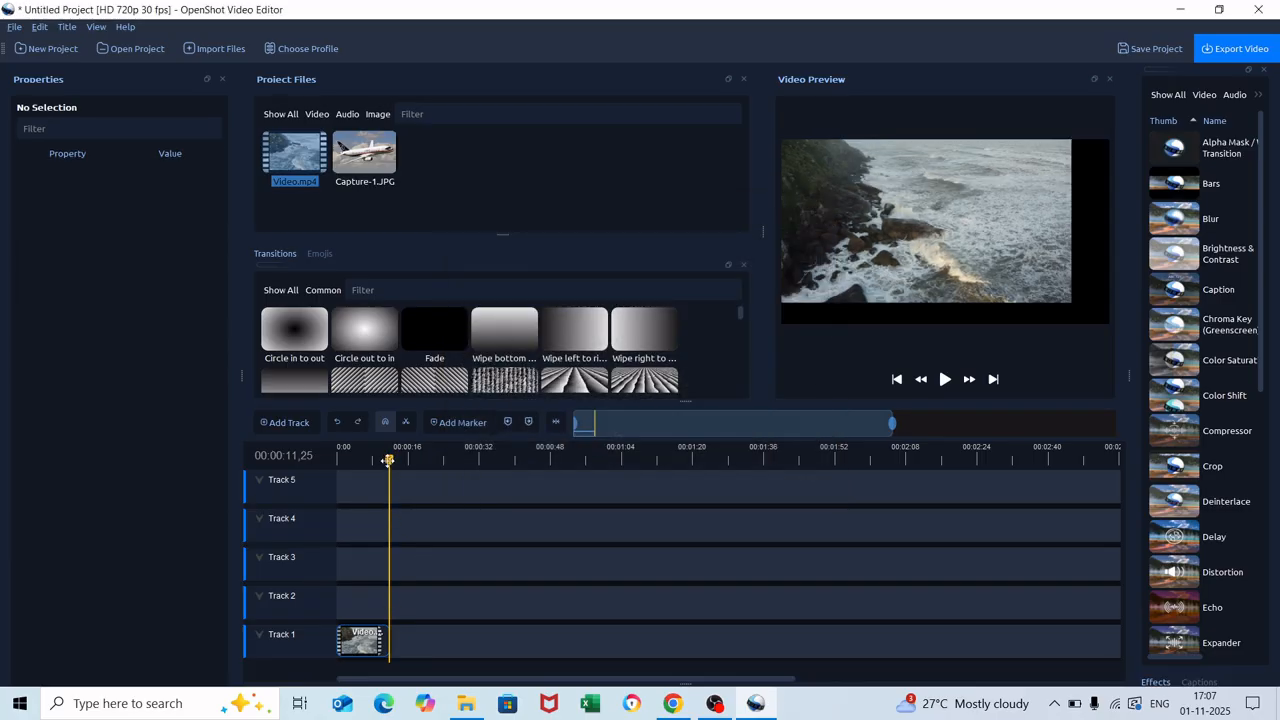
left_click_drag(388, 459, 334, 466)
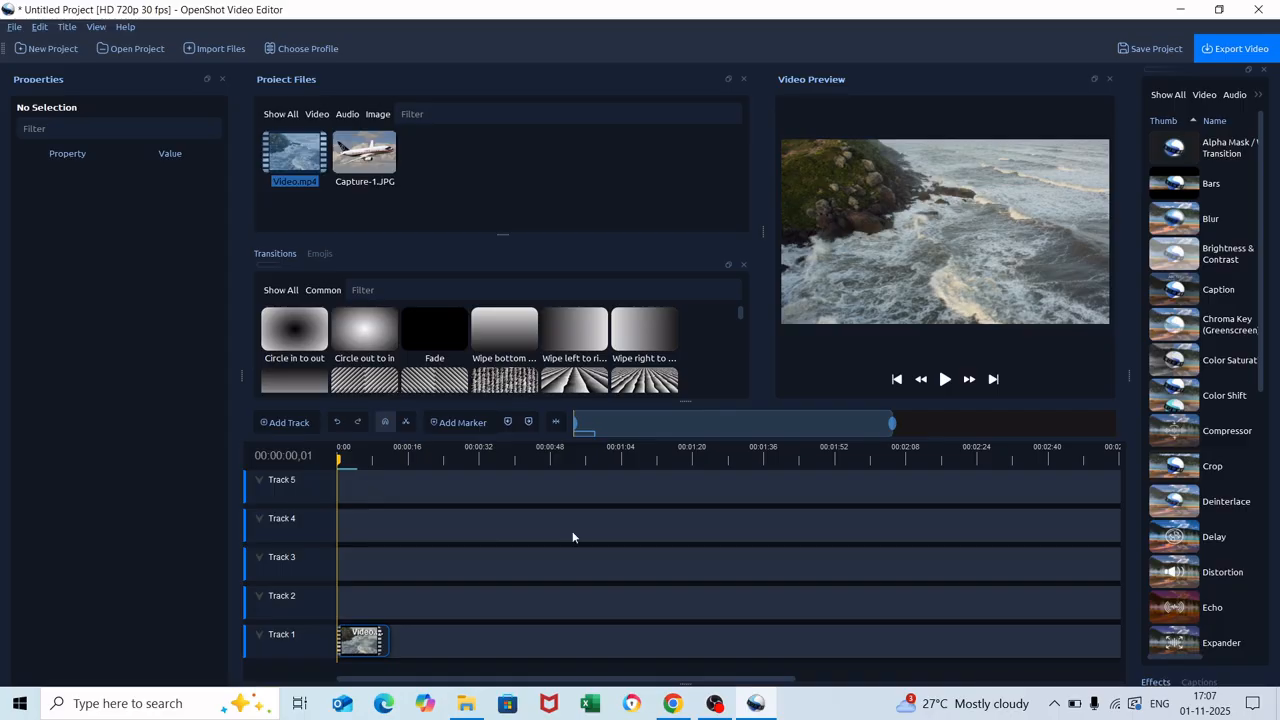
left_click(945, 379)
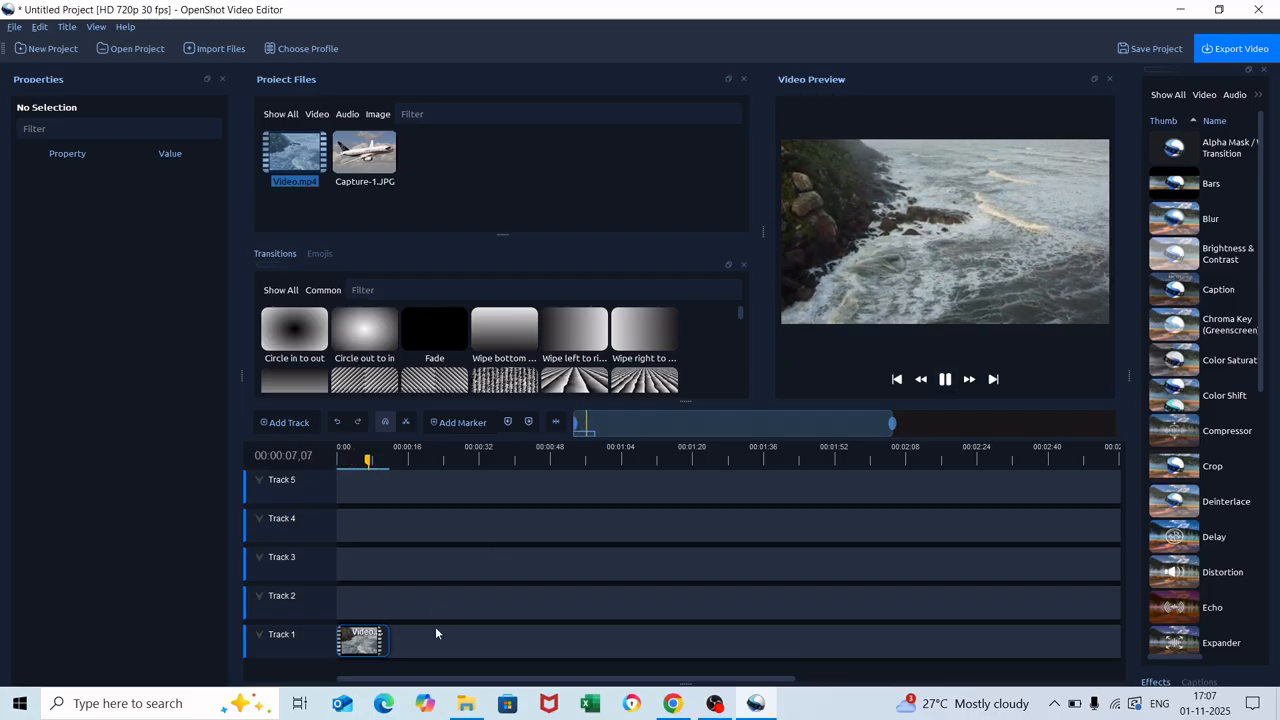
Stretch the Video.mp4 clip horizontally to a Scale X of about 1.02 and return the playhead to the start.
left_click(349, 647)
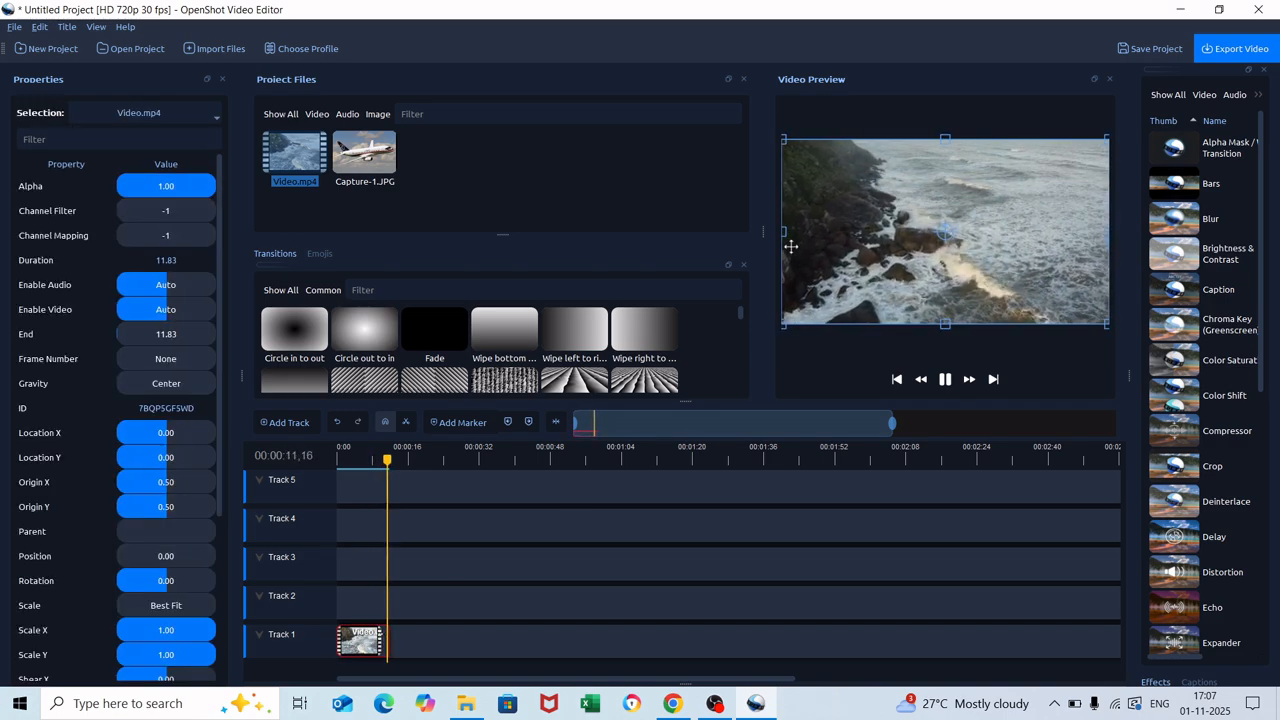
left_click_drag(783, 232, 778, 232)
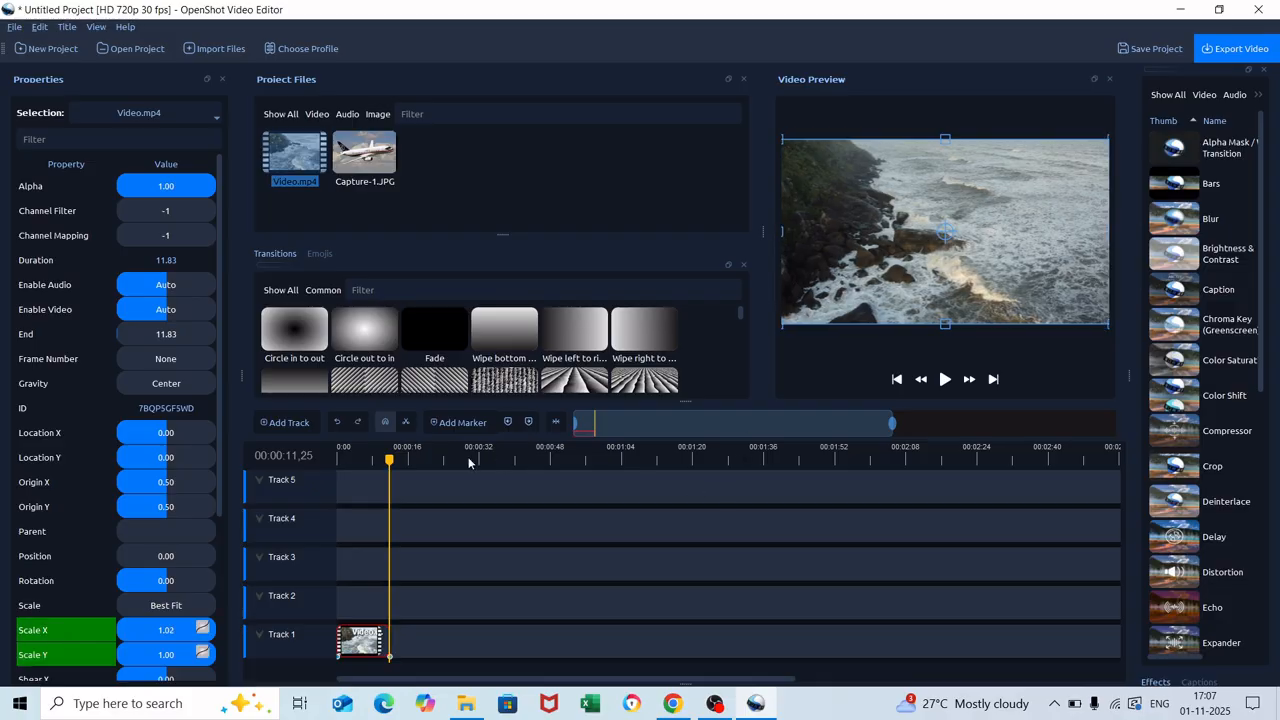
left_click(897, 380)
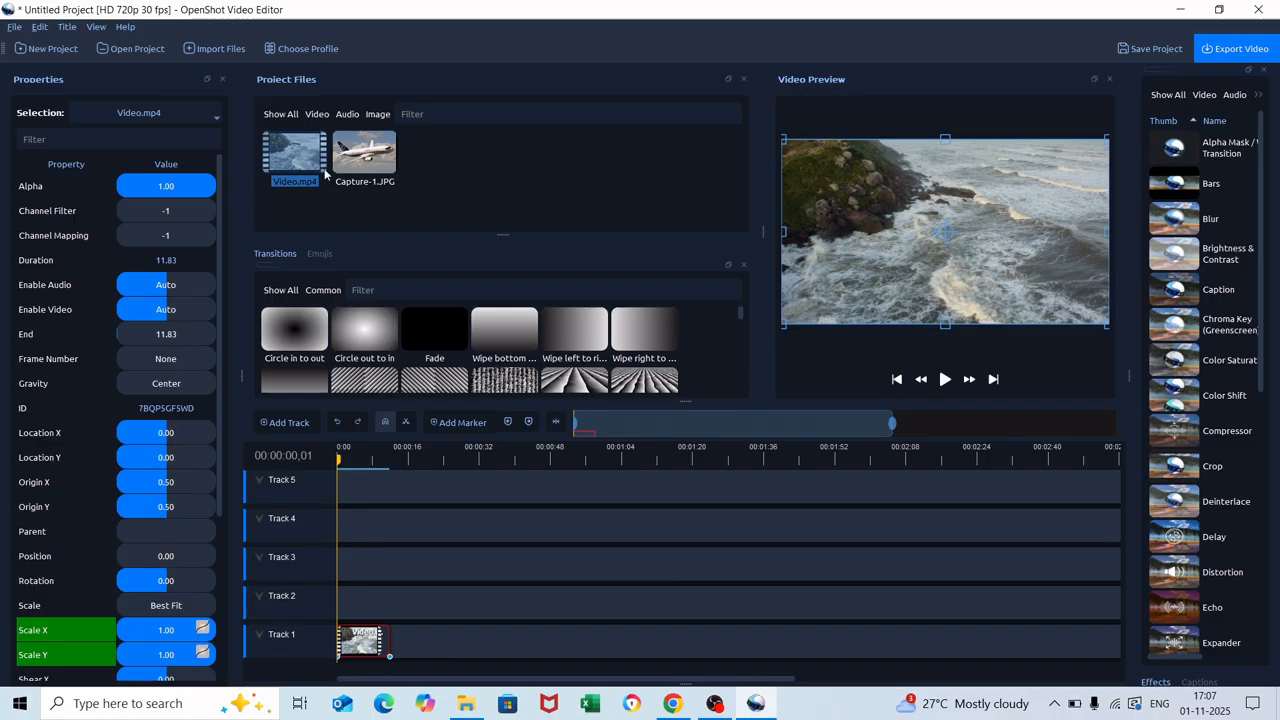
Place Capture-1.JPG at the start of Track 2, above the video clip.
left_click(373, 155)
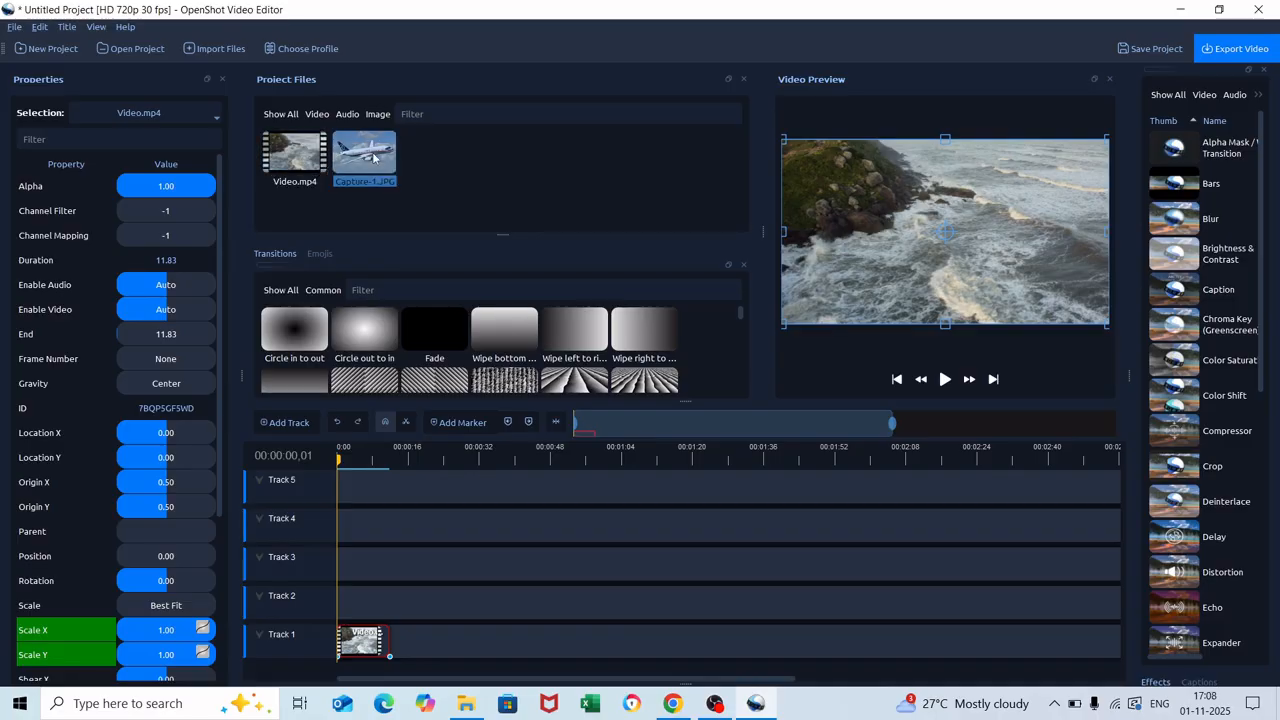
left_click_drag(373, 155, 338, 602)
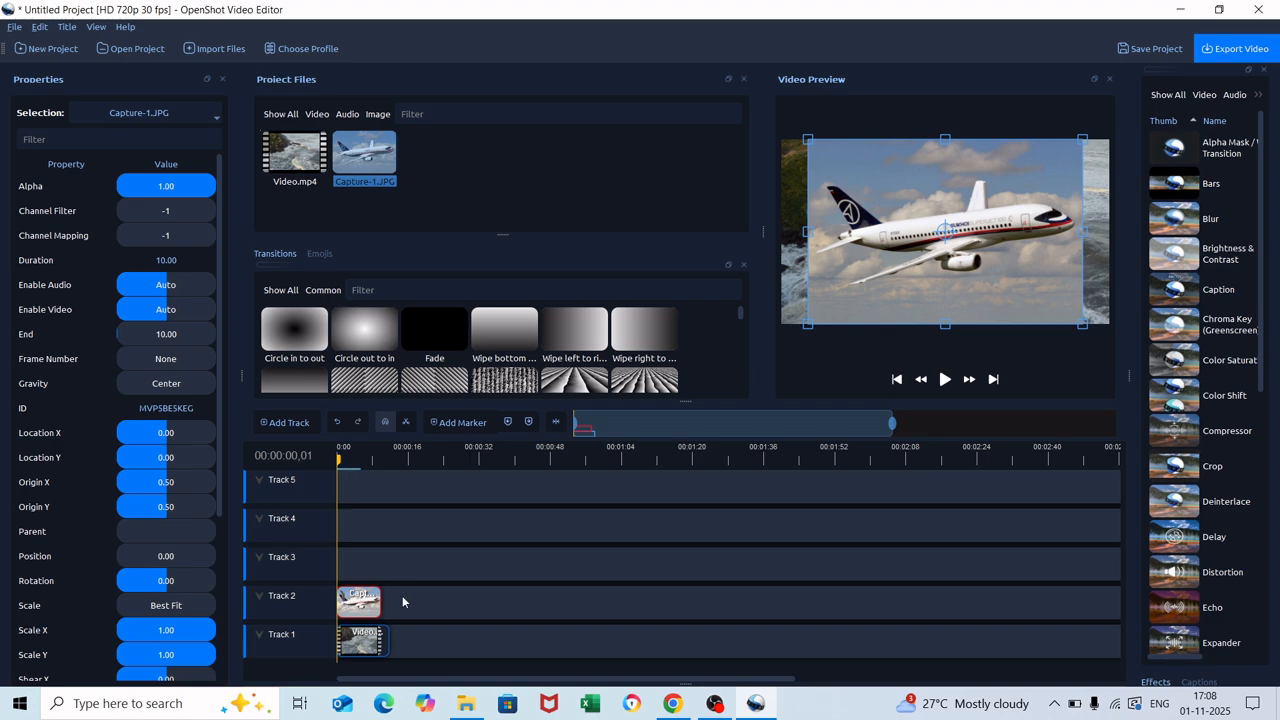
left_click(448, 594)
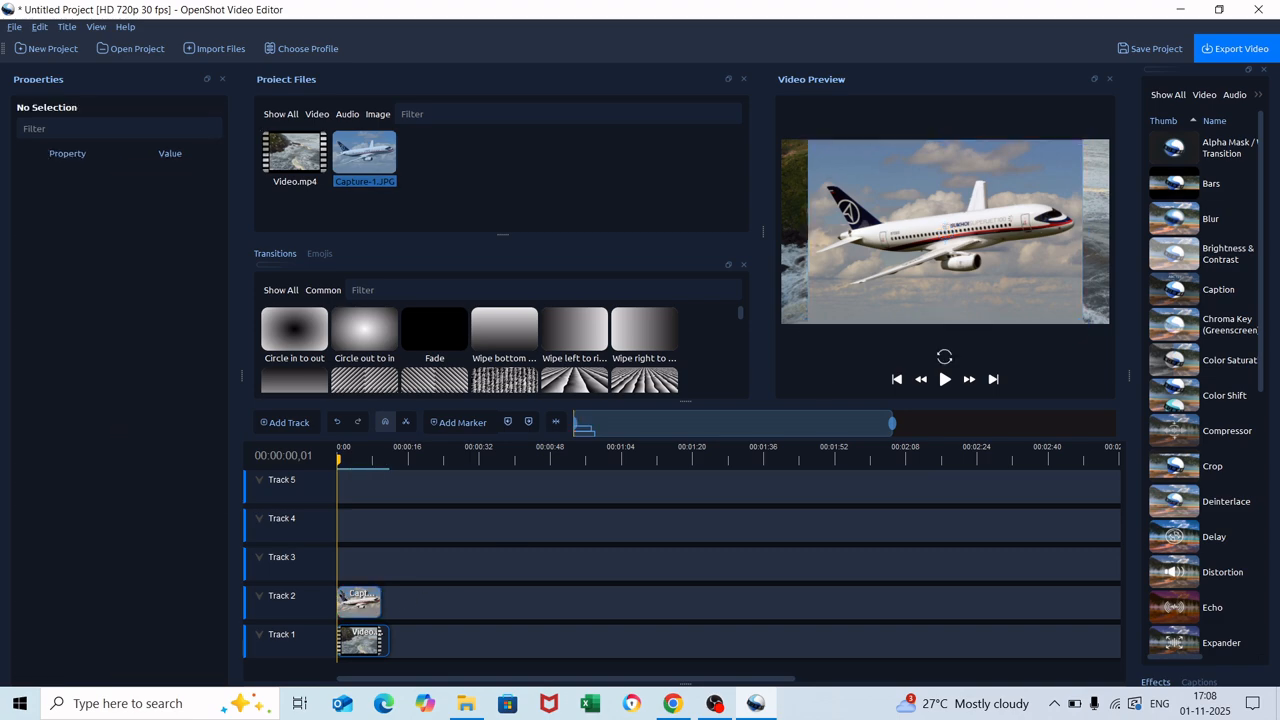
Squash the Capture-1.JPG overlay to a Scale Y of about 0.53 and move it to about Location X 0.09, Y -0.32.
left_click(360, 603)
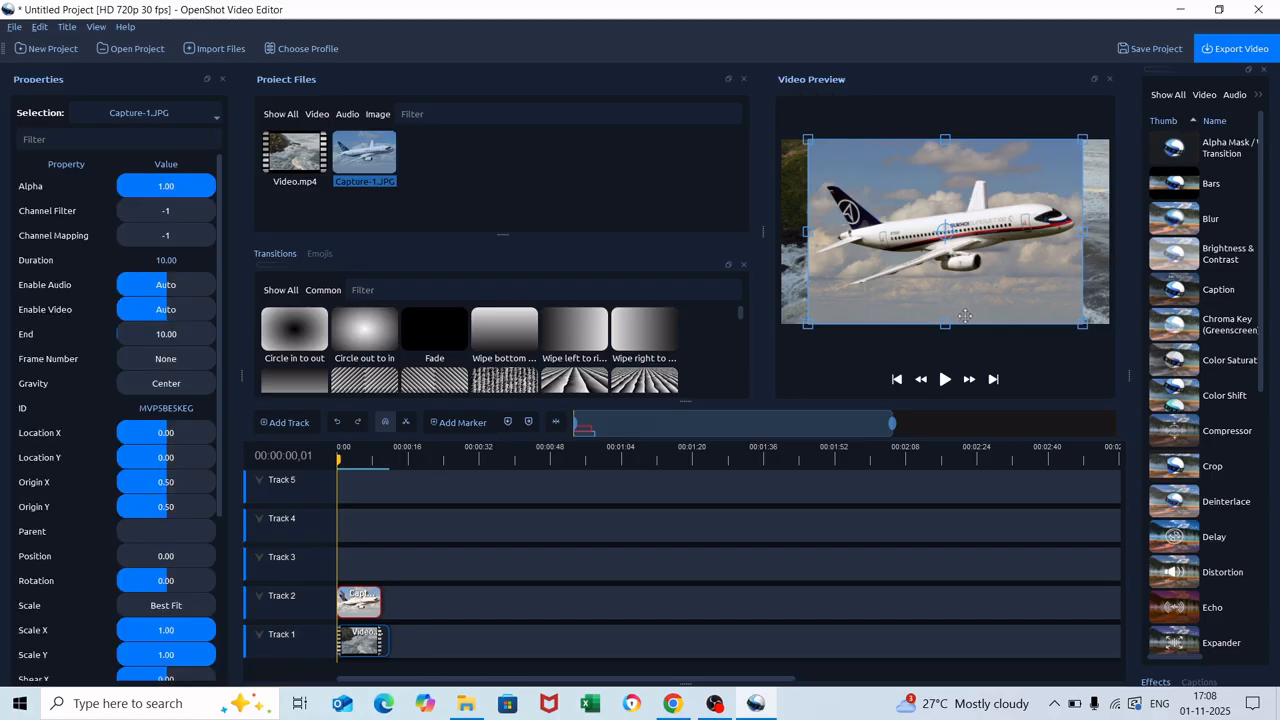
left_click_drag(946, 325, 946, 282)
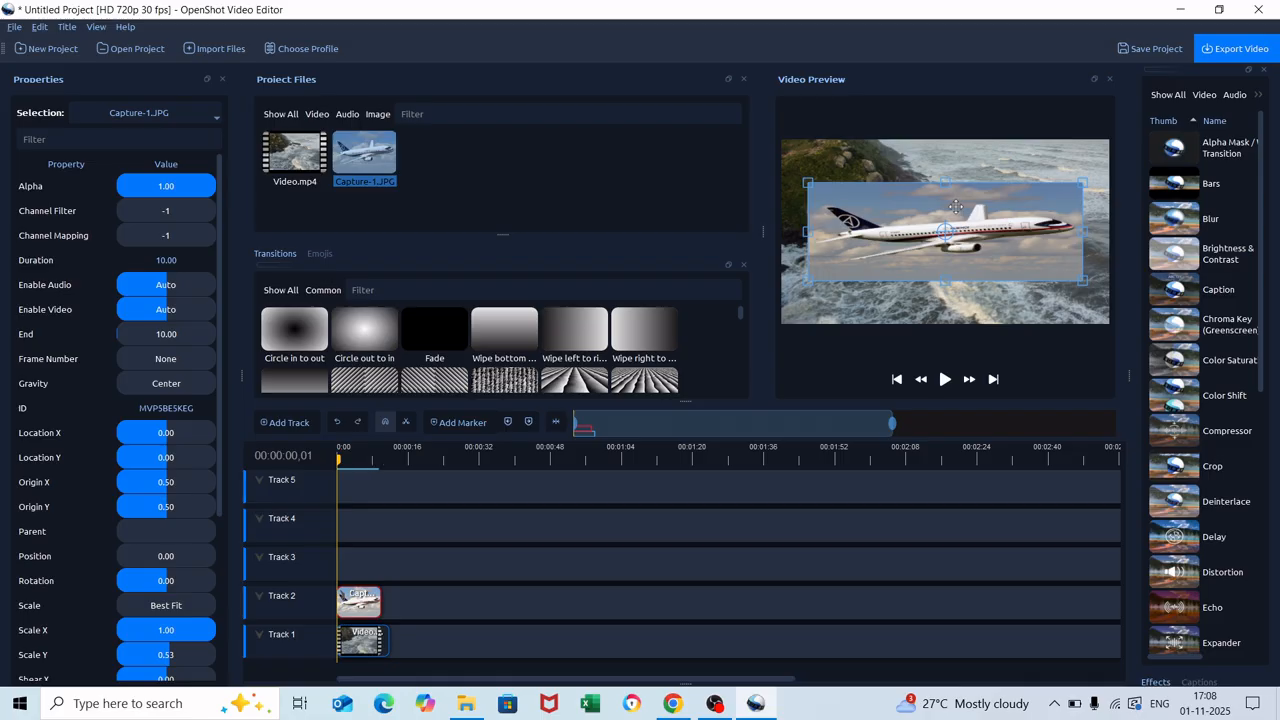
left_click_drag(954, 208, 985, 148)
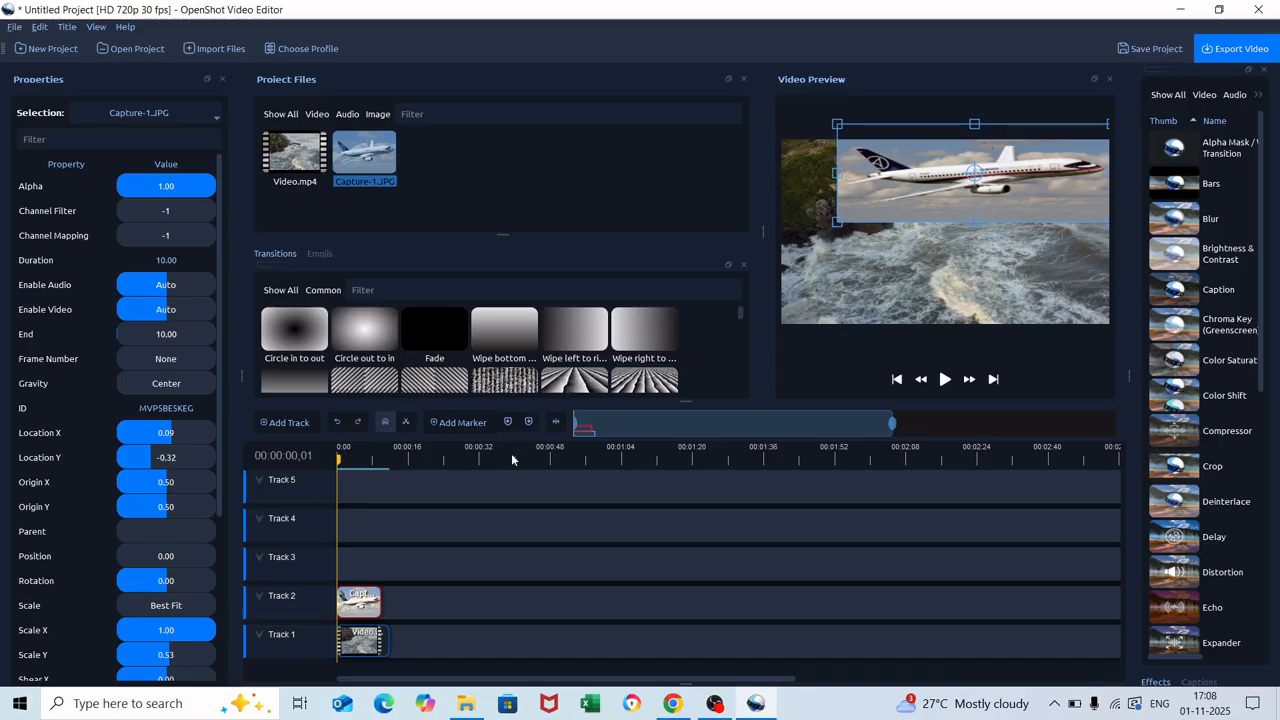
left_click(502, 560)
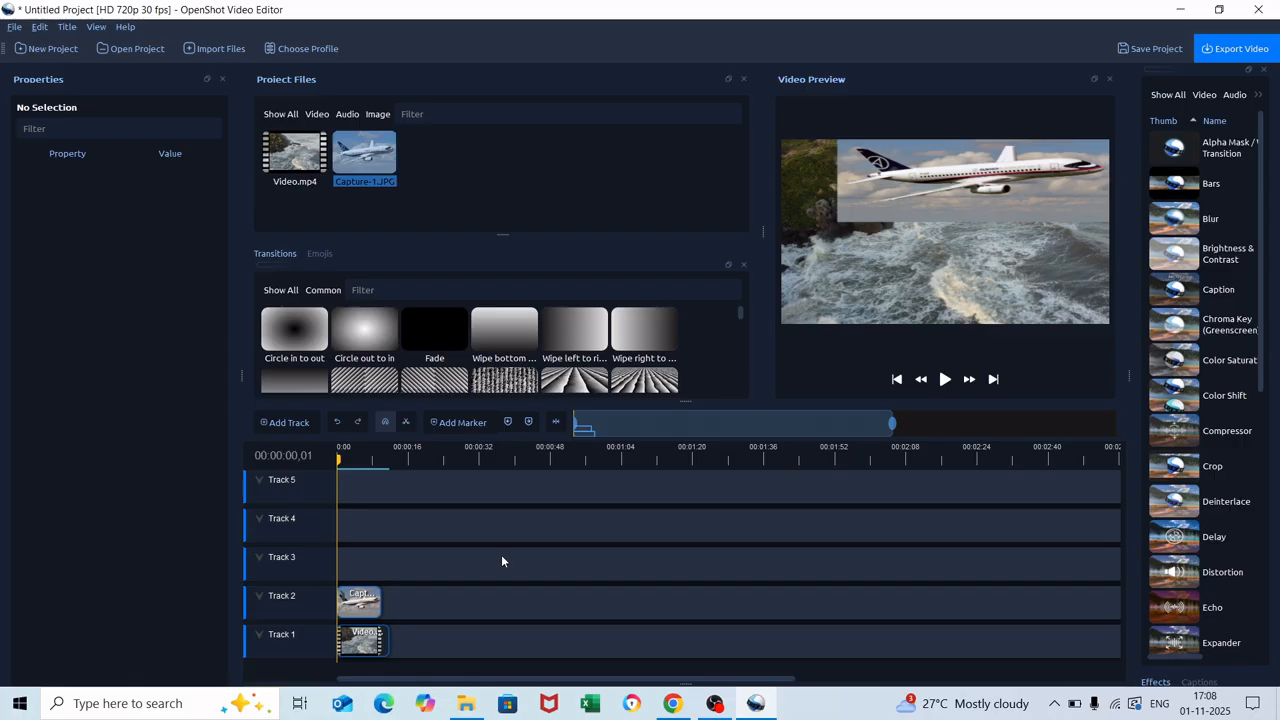
Play the layered timeline through to review the image overlay on top of the video.
left_click(944, 380)
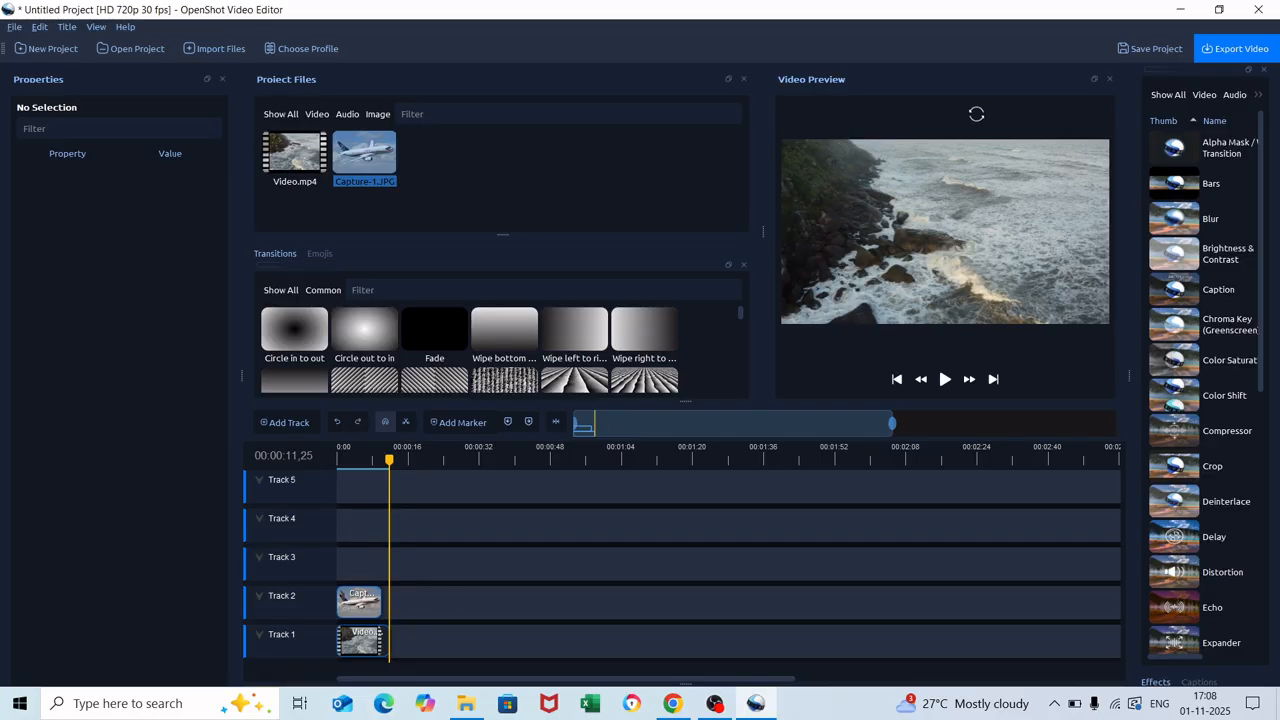
Export the video as Untitled Project to the Software folder on the Desktop, using MP4 (h.264), HD 720p 30 fps and High quality.
left_click(1230, 52)
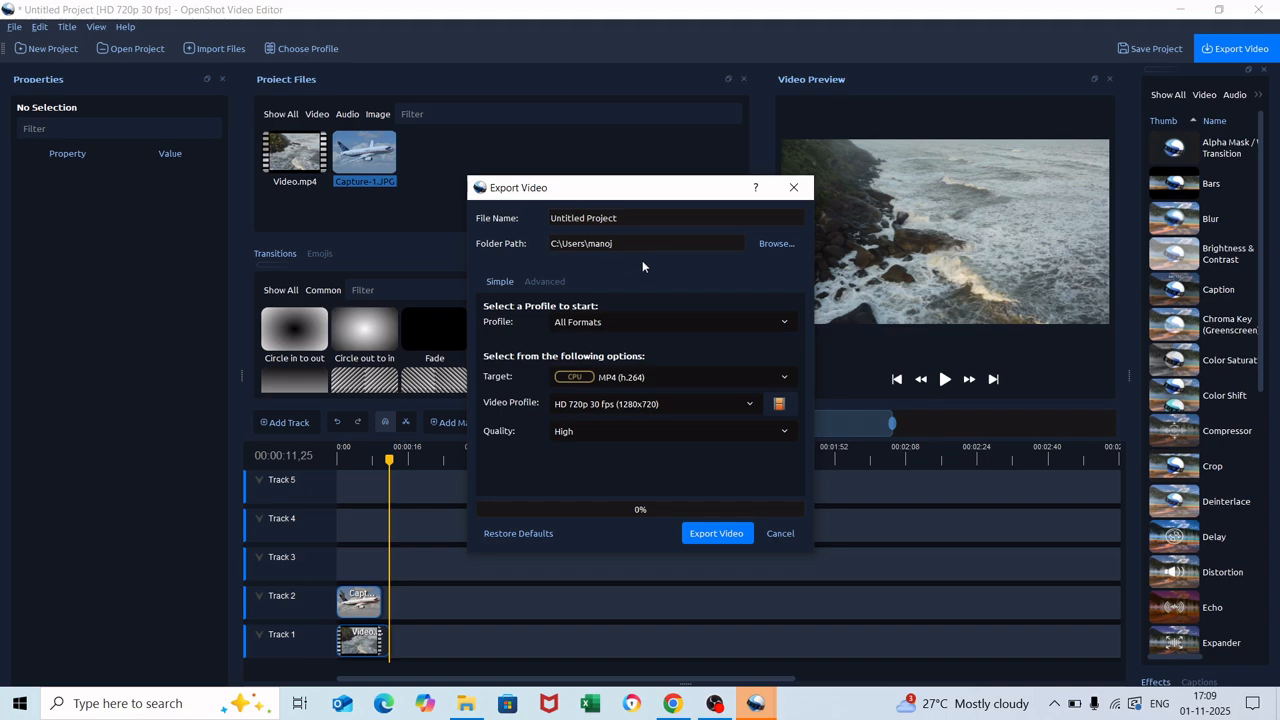
left_click(768, 250)
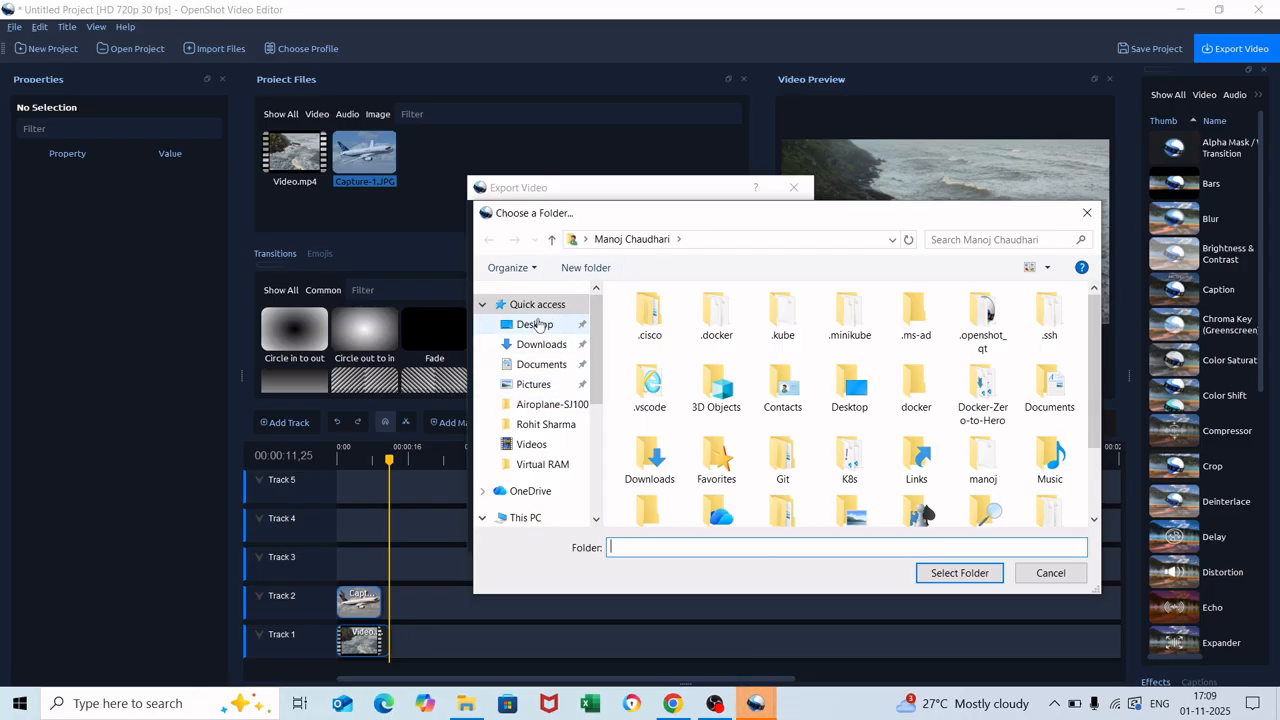
left_click(536, 326)
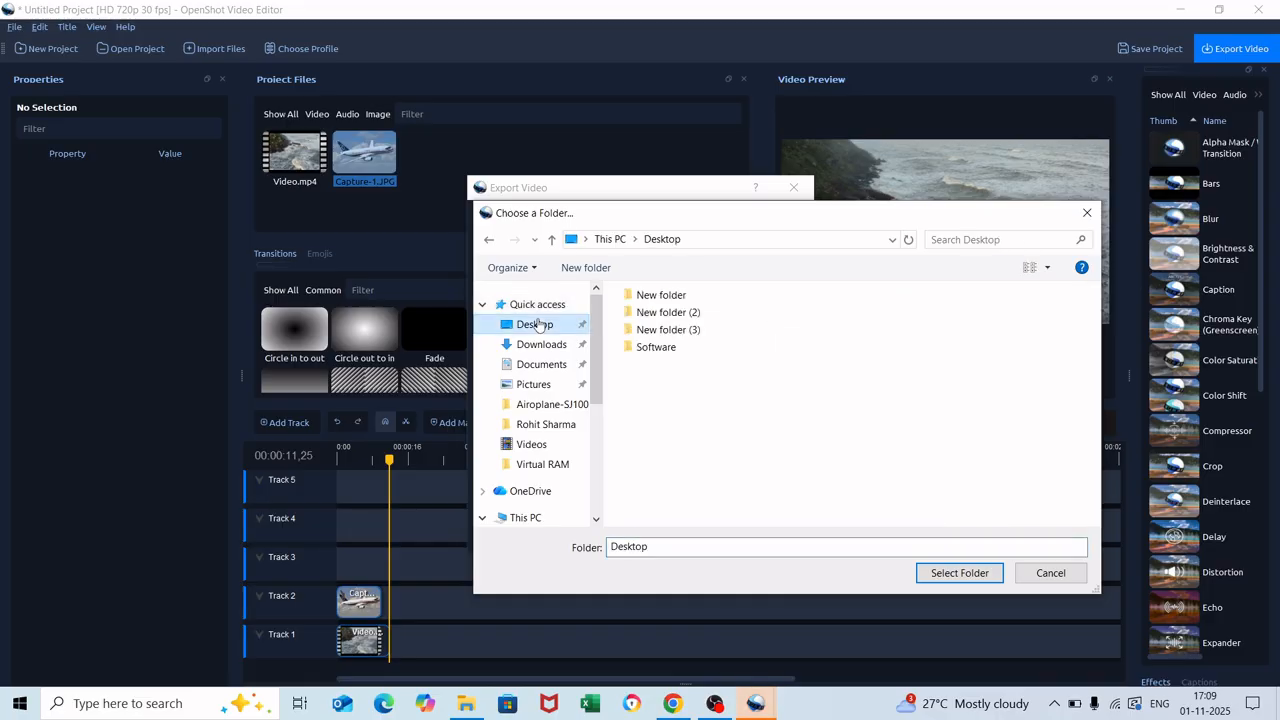
double_click(651, 348)
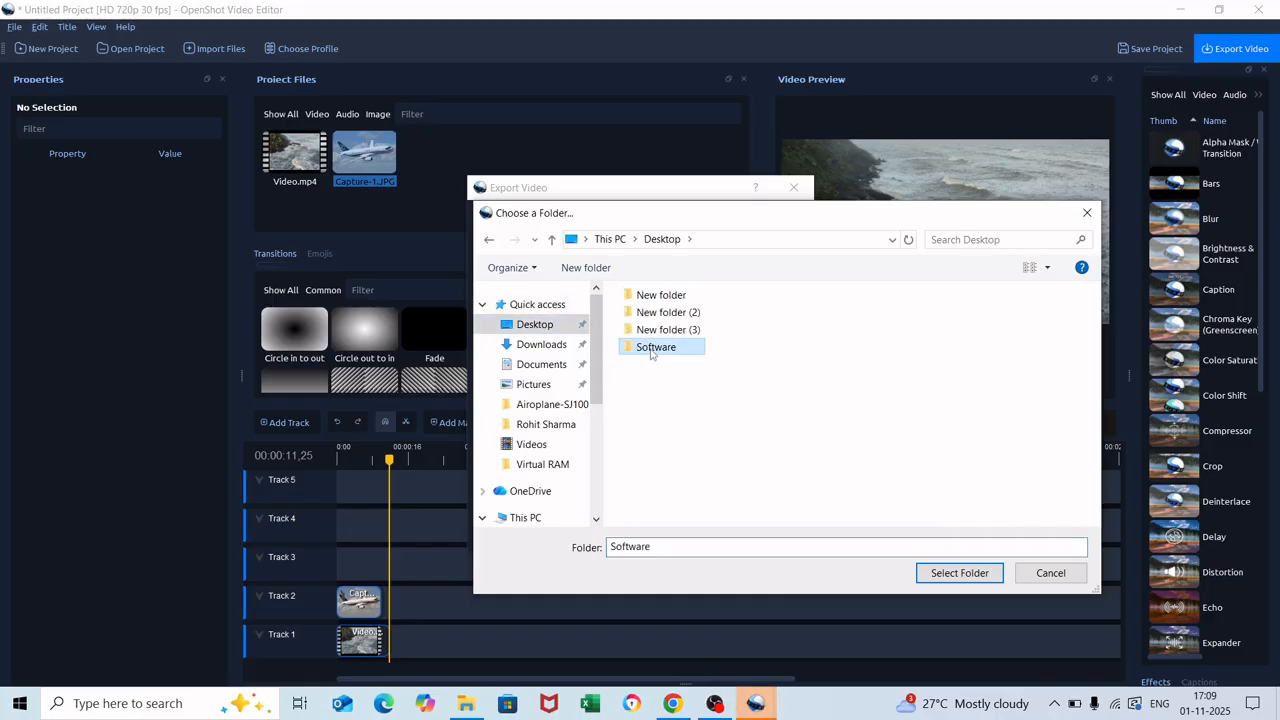
left_click(968, 574)
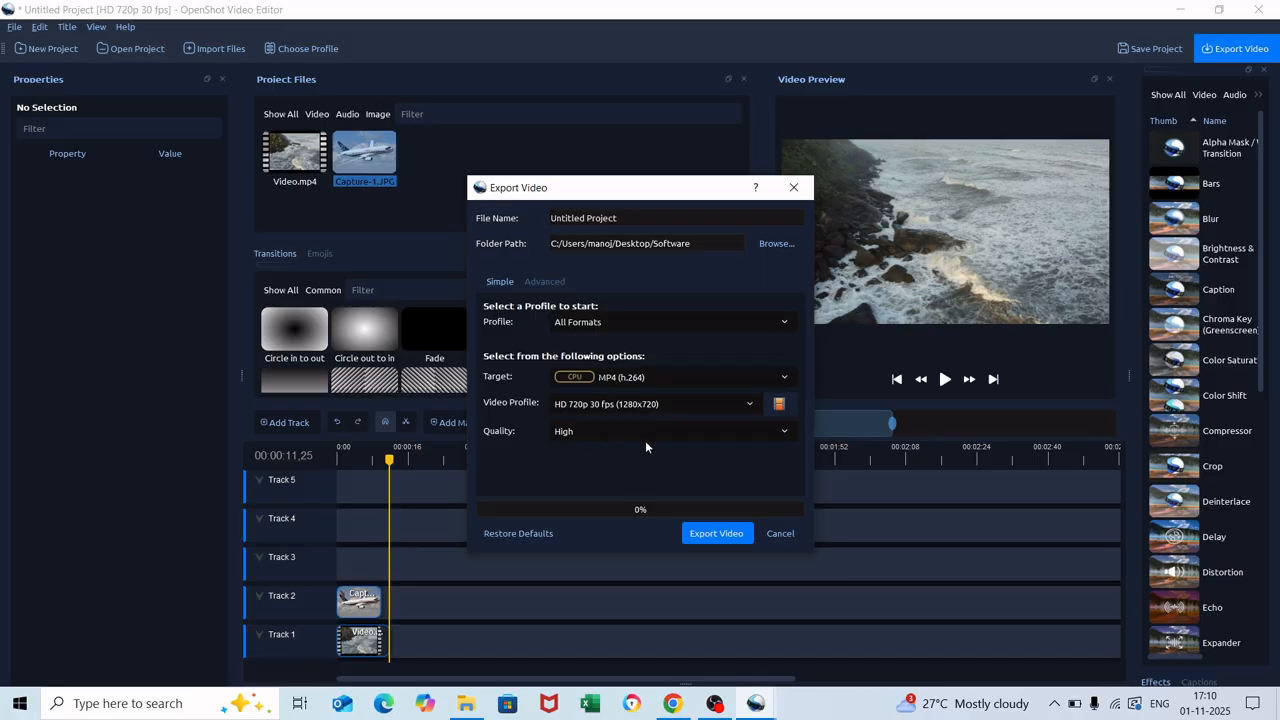
left_click(714, 535)
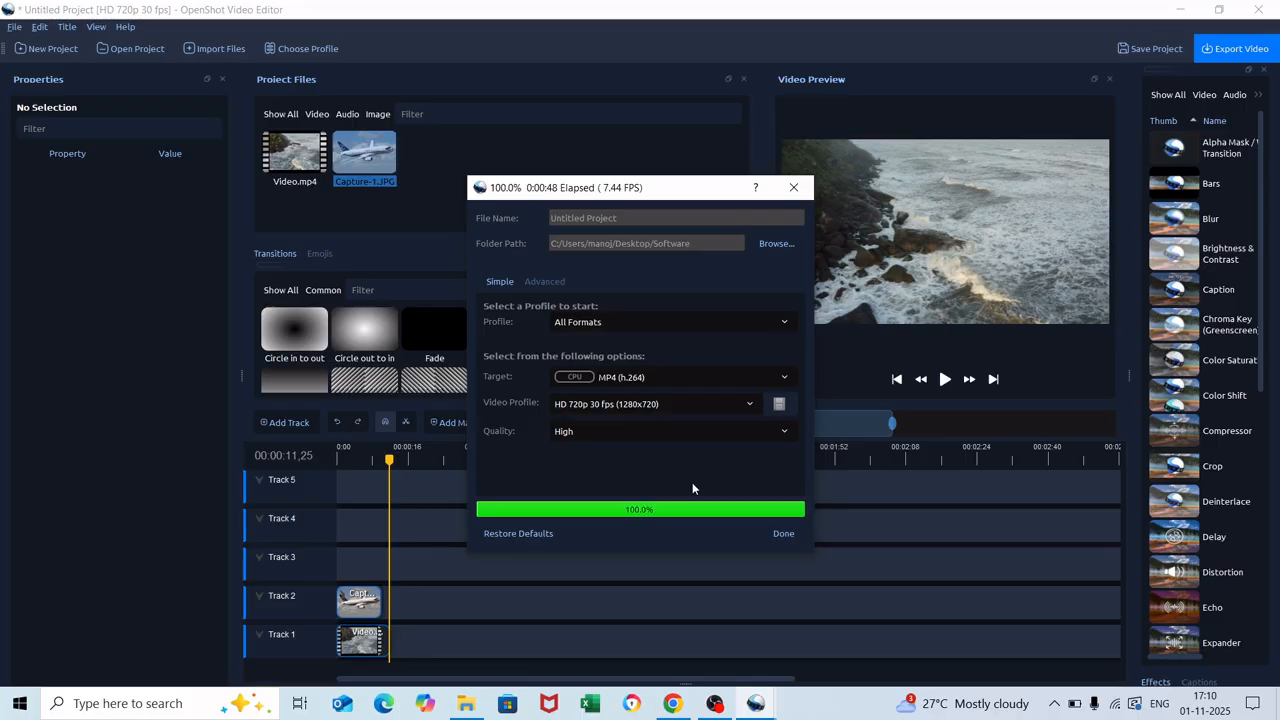
left_click(783, 534)
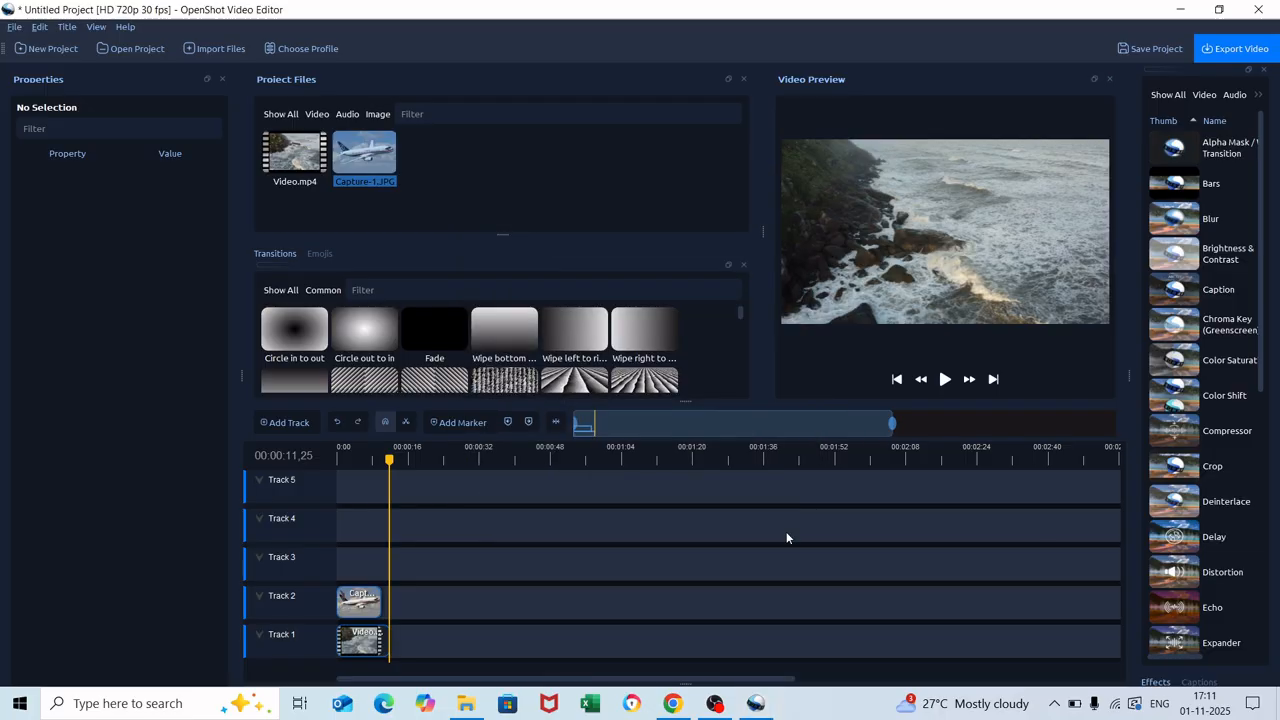
Switch to File Explorer and show the Software folder in a maximized window to check for the exported file.
left_click(464, 705)
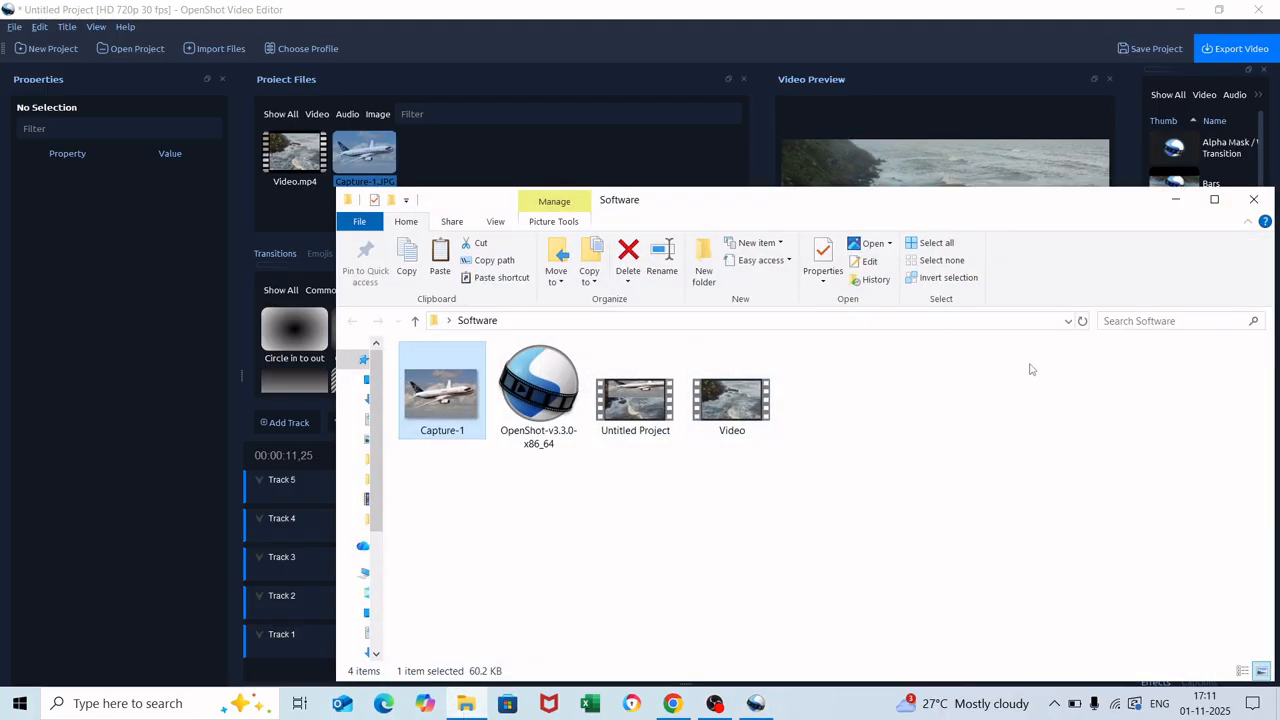
left_click(949, 403)
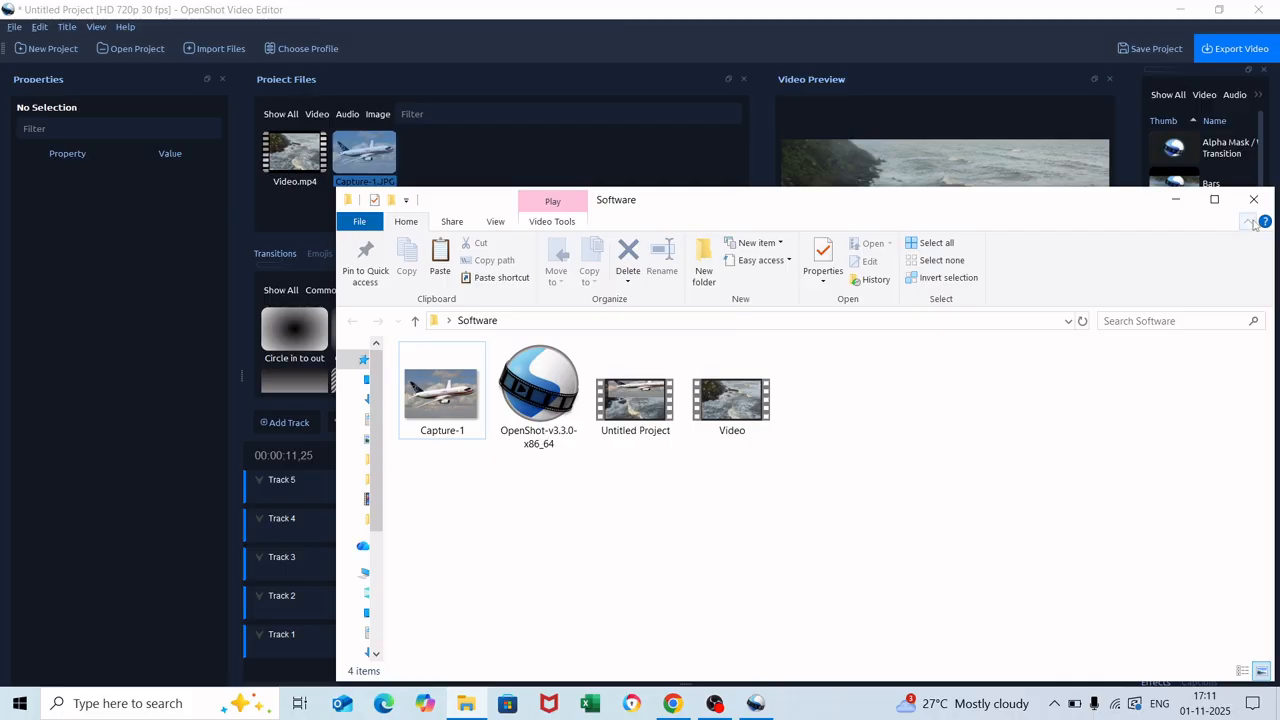
left_click(1219, 203)
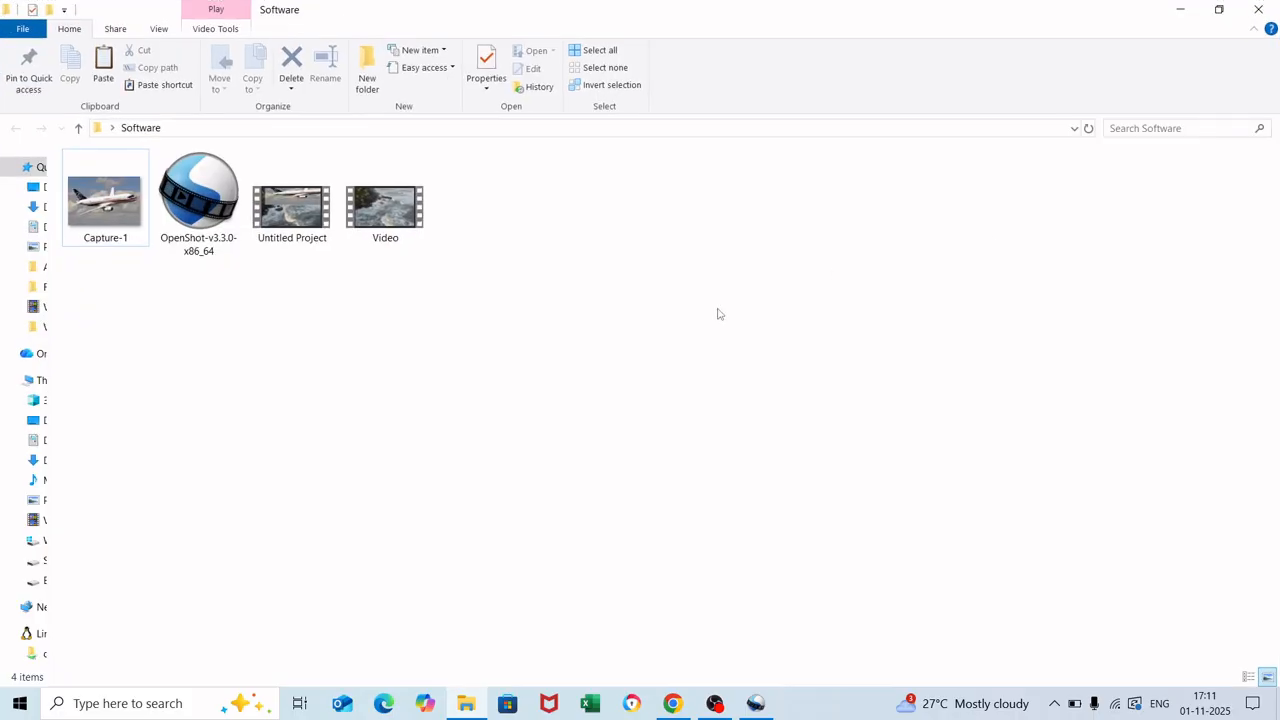
left_click(291, 215)
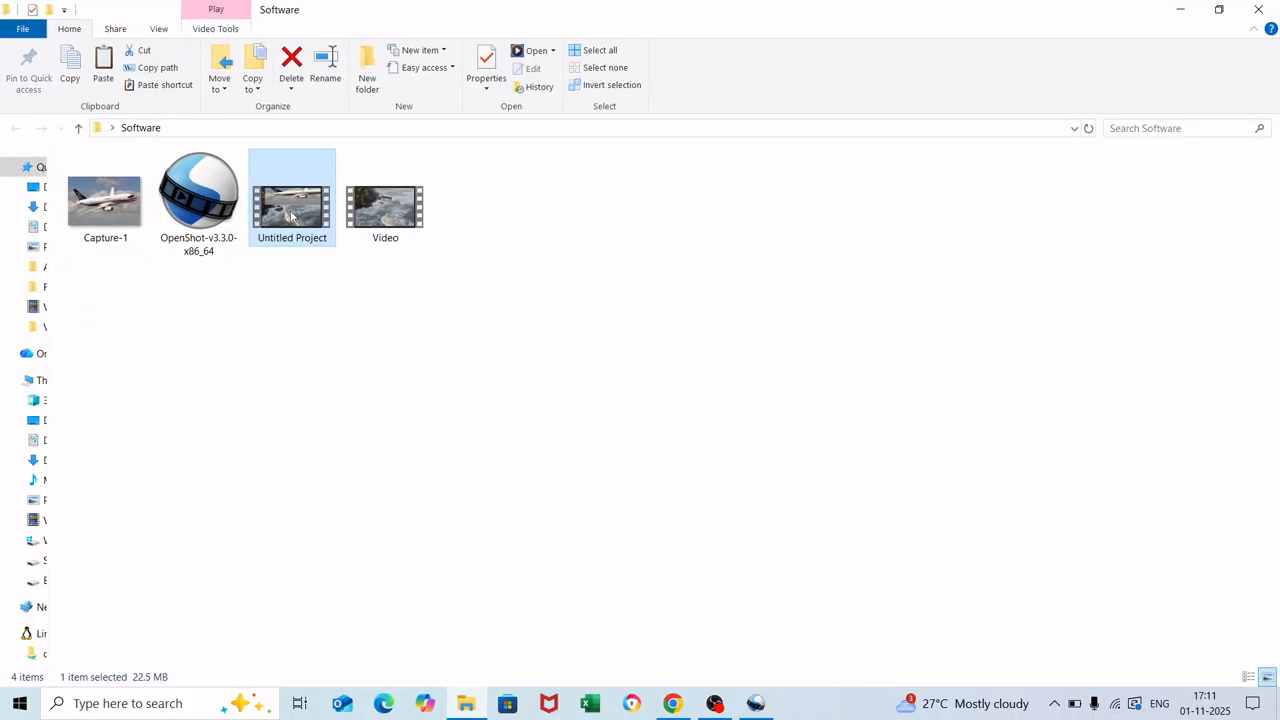
right_click(291, 215)
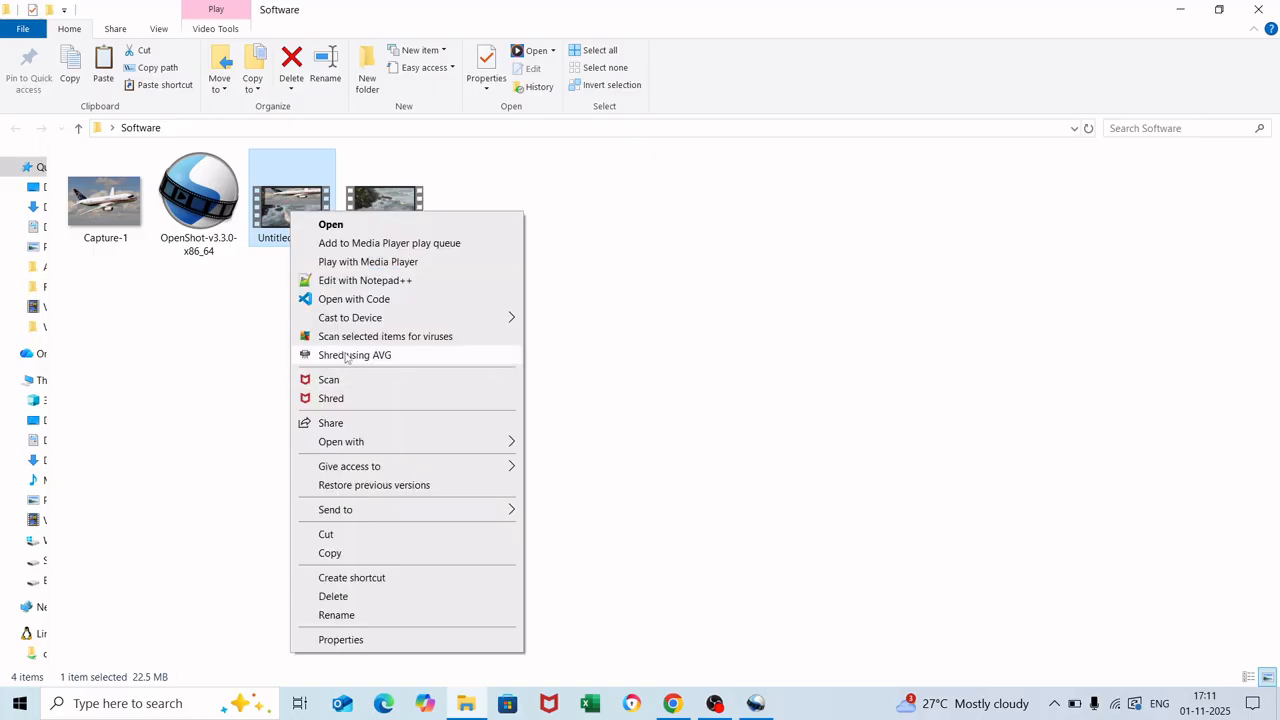
left_click(237, 340)
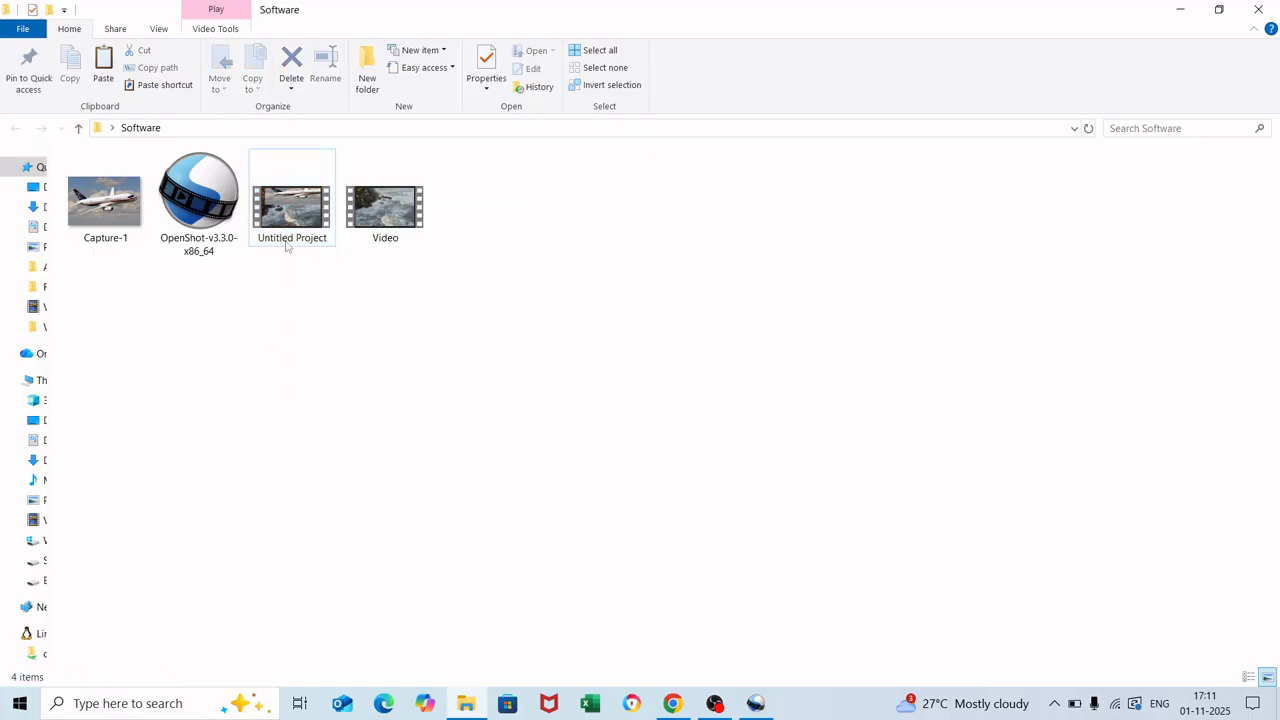
Open the exported Untitled Project video from the Software folder with VLC media player.
left_click(303, 200)
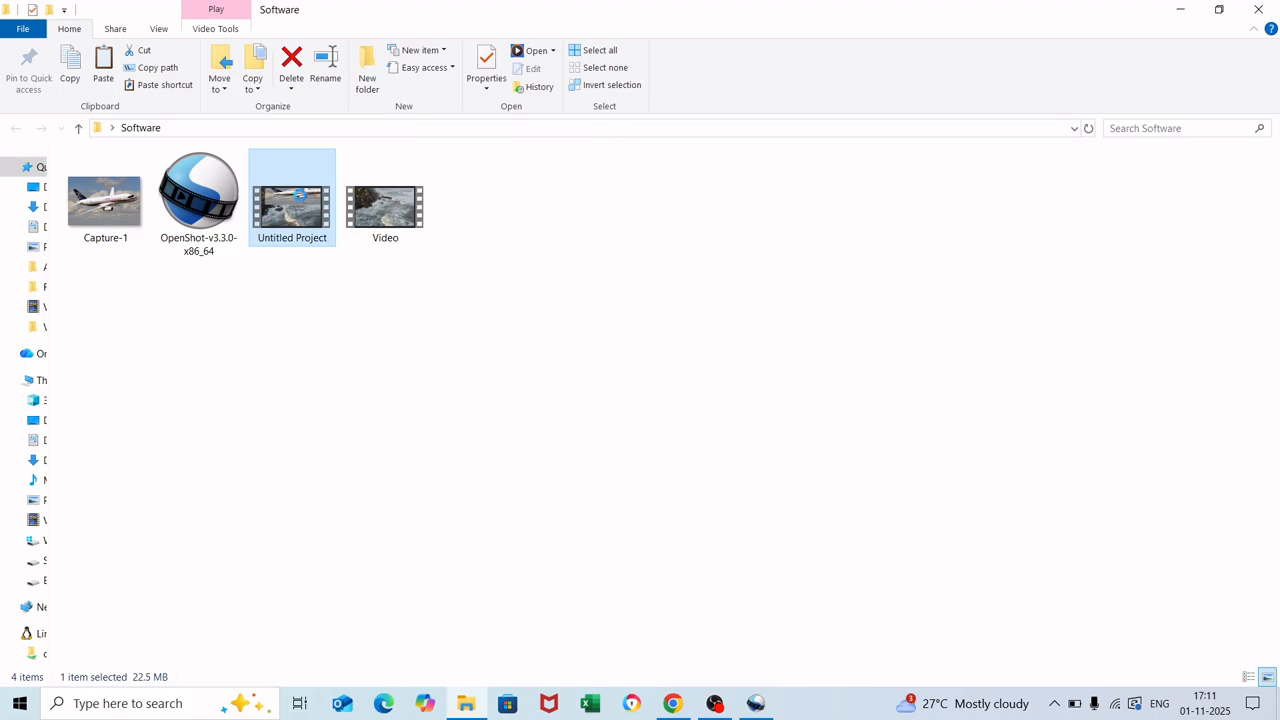
right_click(302, 200)
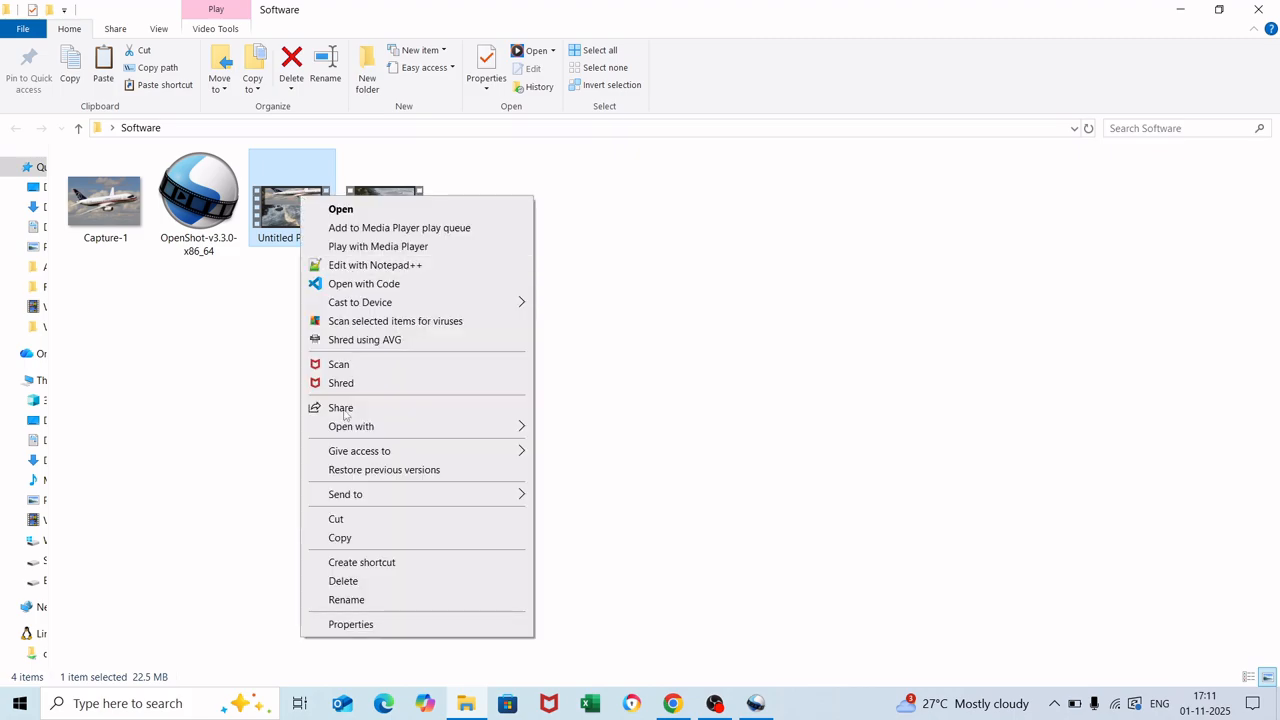
mouse_move(372, 432)
left_click(634, 484)
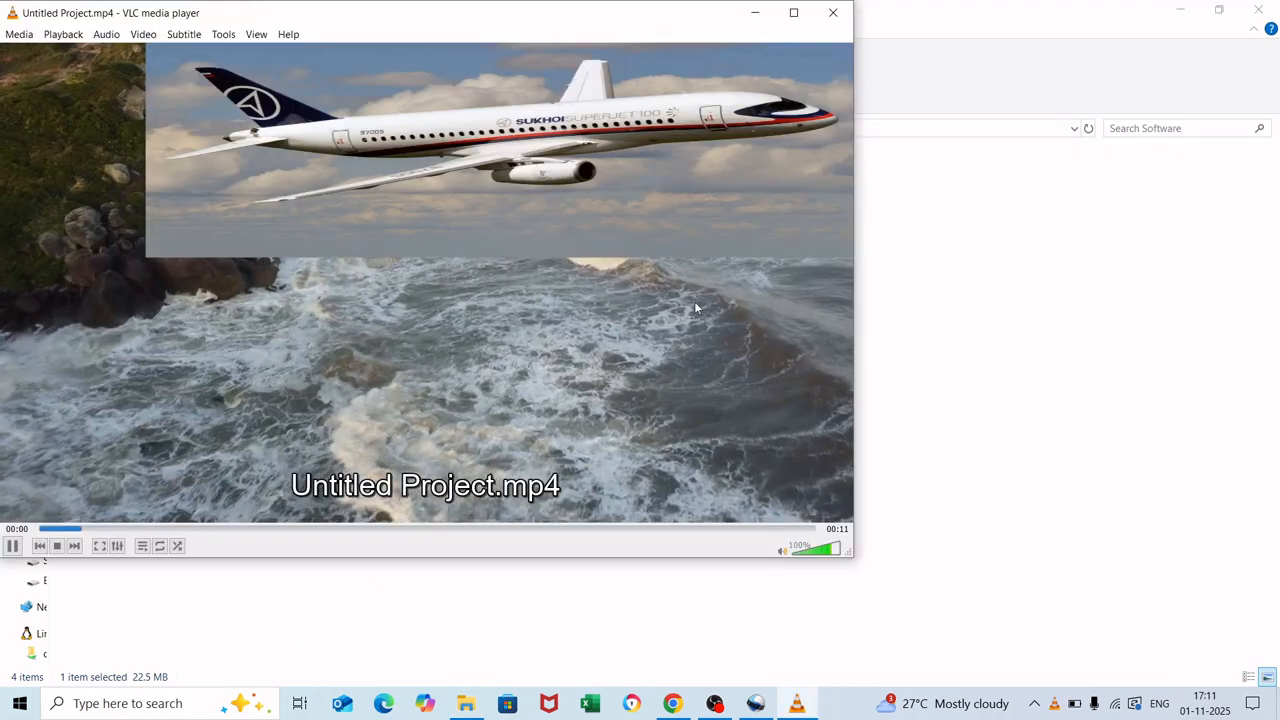
Watch the exported video in a maximized VLC window, close the player and return to OpenShot Video Editor.
left_click(793, 12)
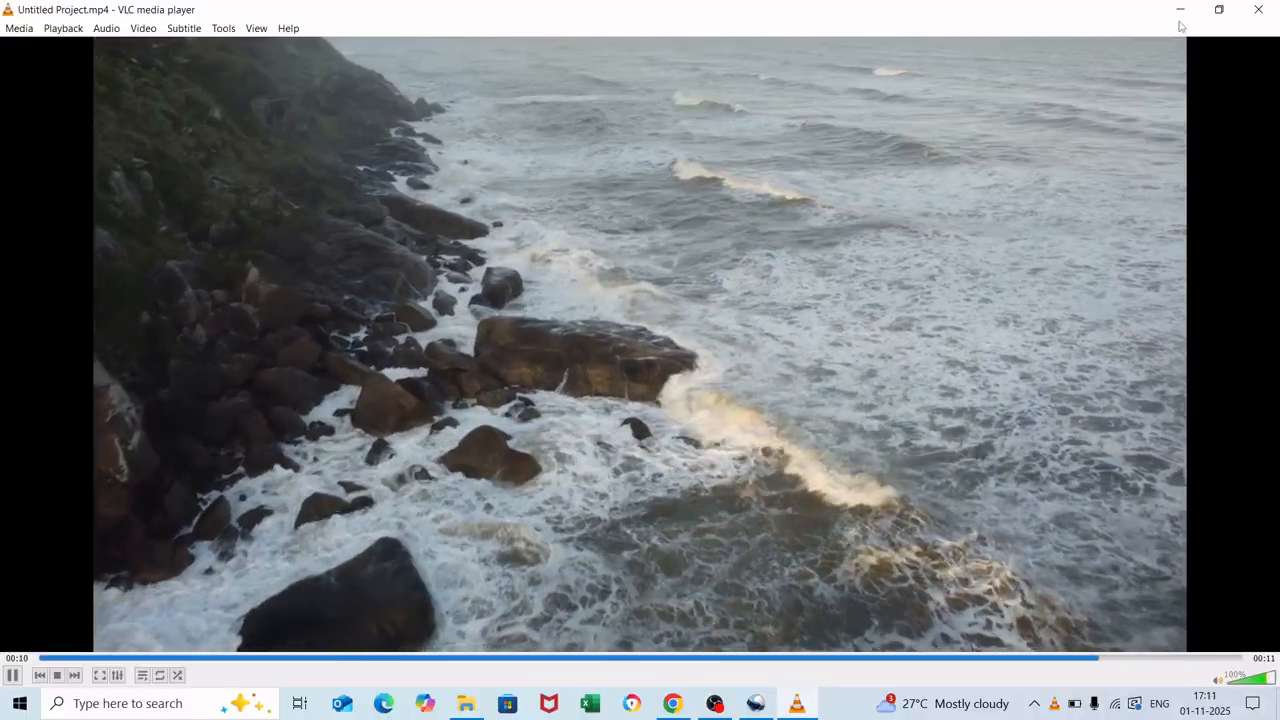
left_click(1258, 9)
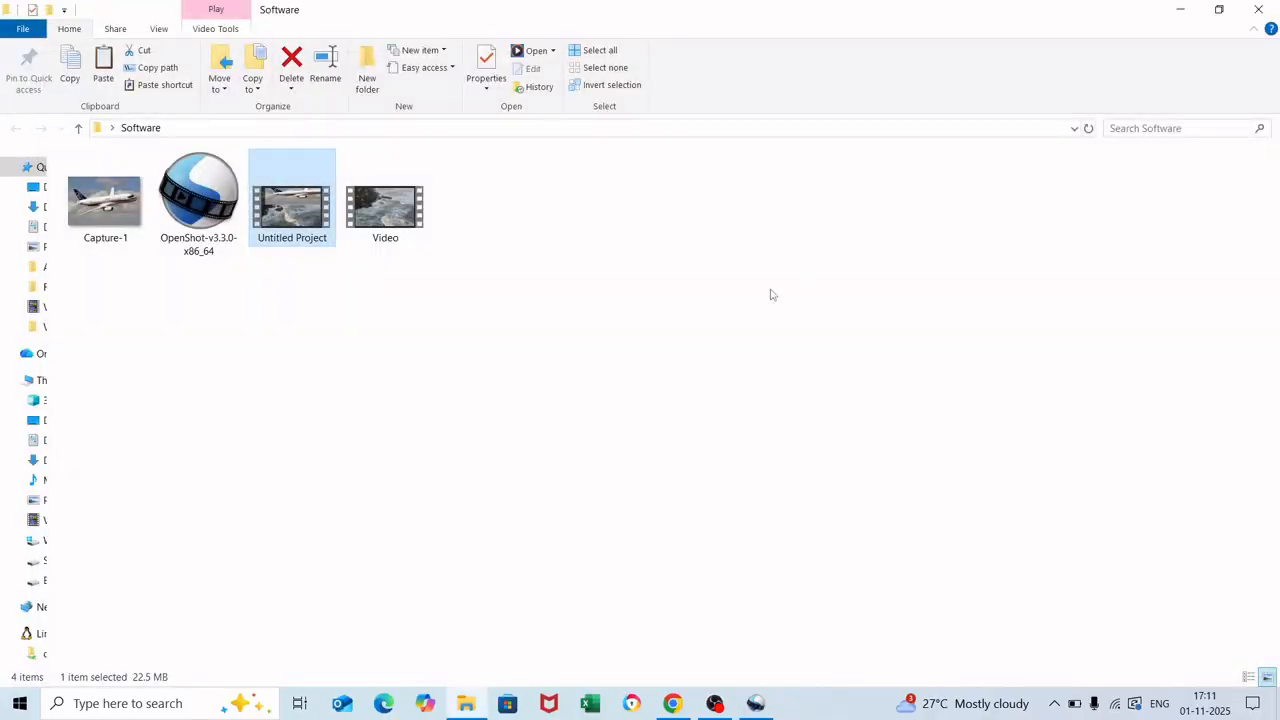
left_click(1183, 9)
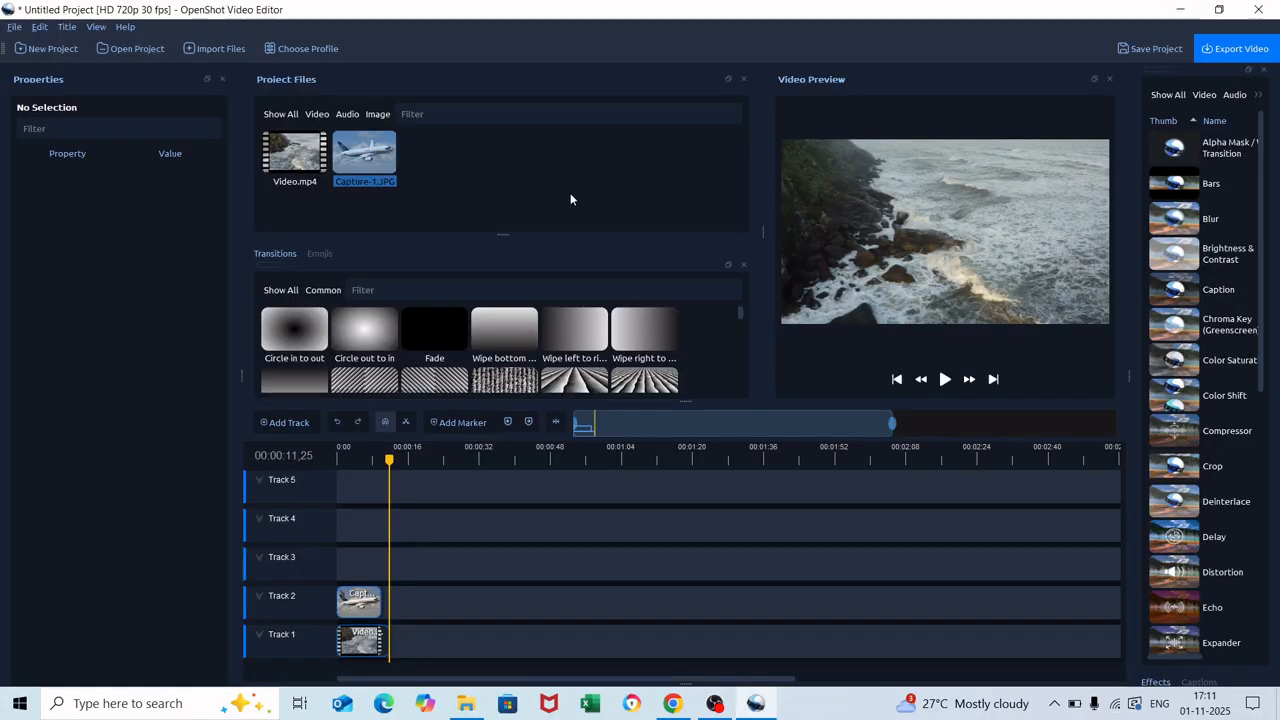